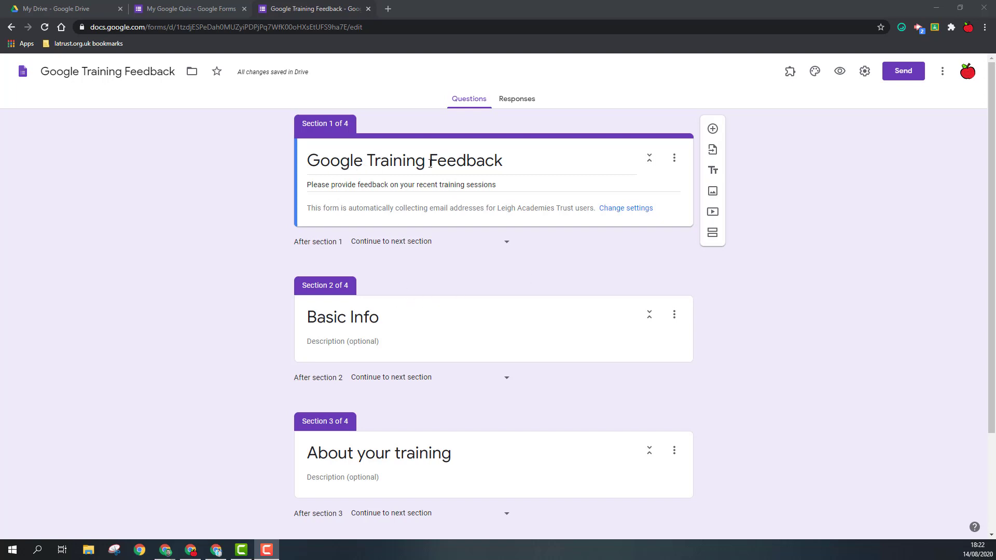
# Add a short-answer question 'What is your name?' to the Basic Info section
pyautogui.scroll(-3, 449, 358)
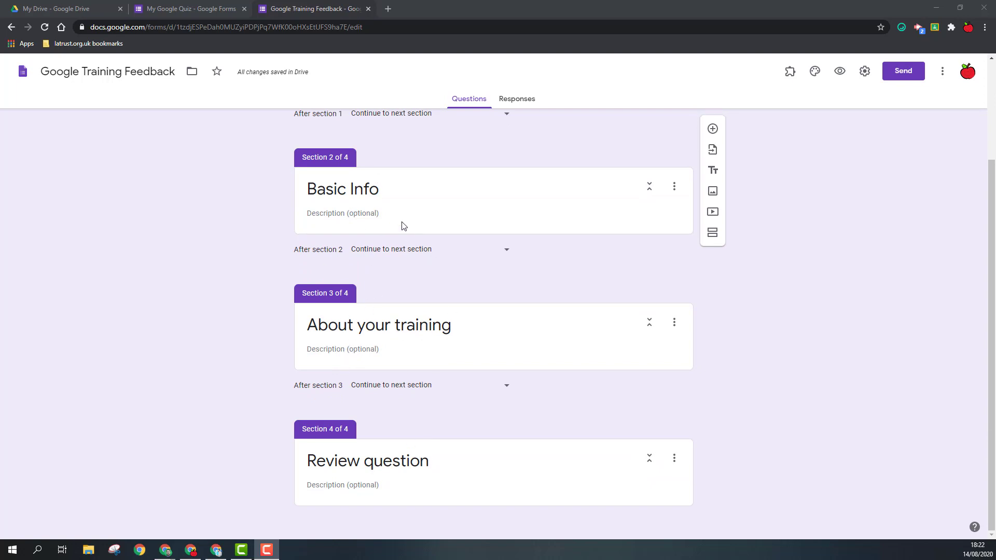
pyautogui.click(397, 191)
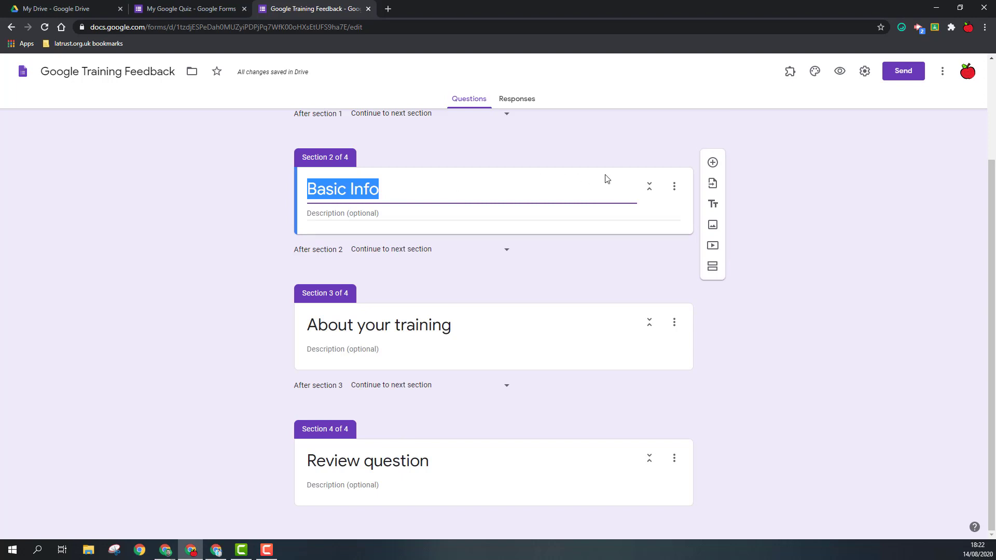
pyautogui.click(712, 163)
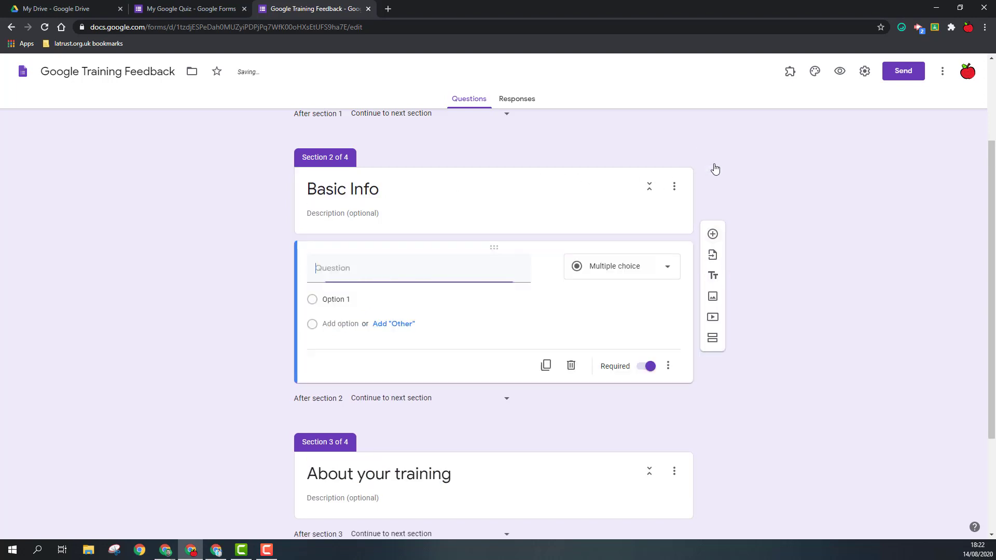
pyautogui.click(623, 273)
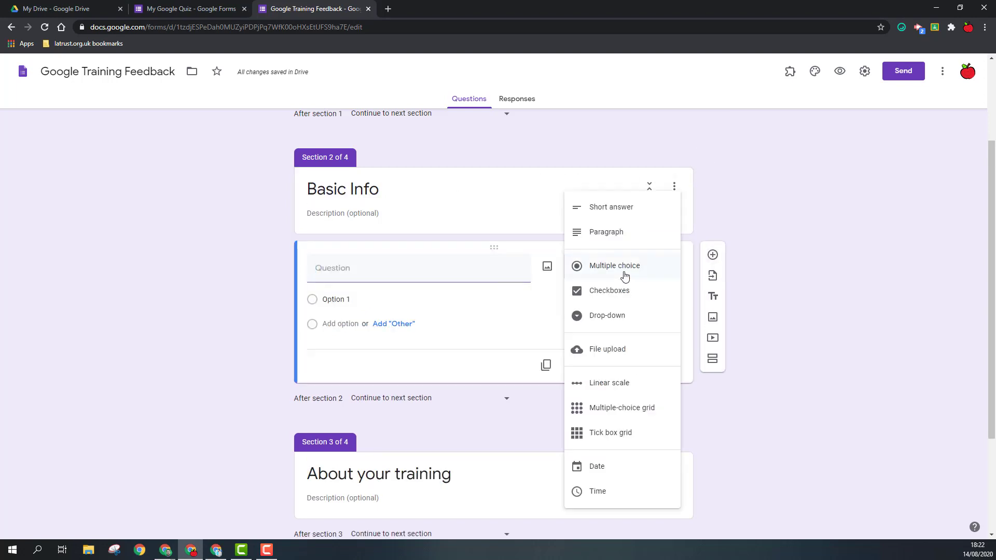
pyautogui.click(630, 213)
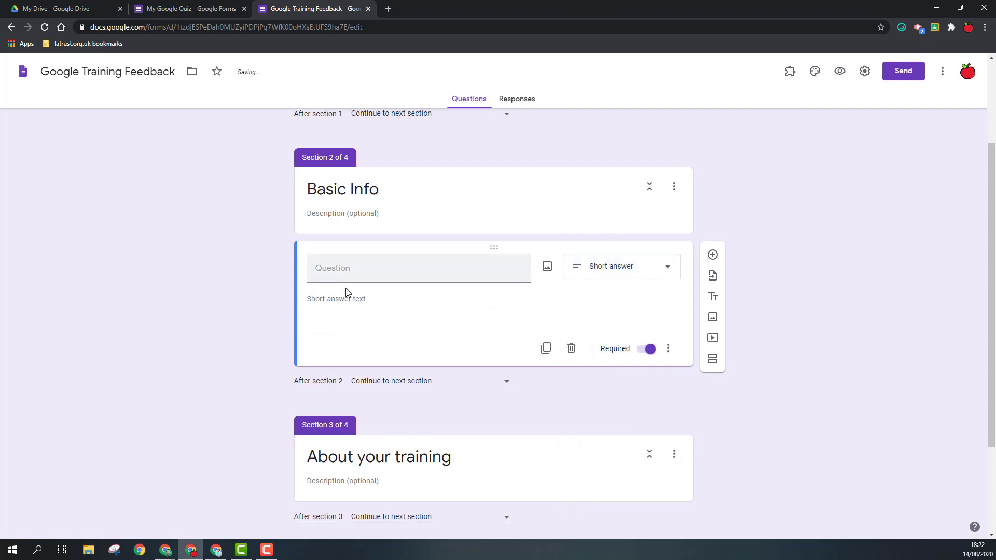
pyautogui.click(352, 269)
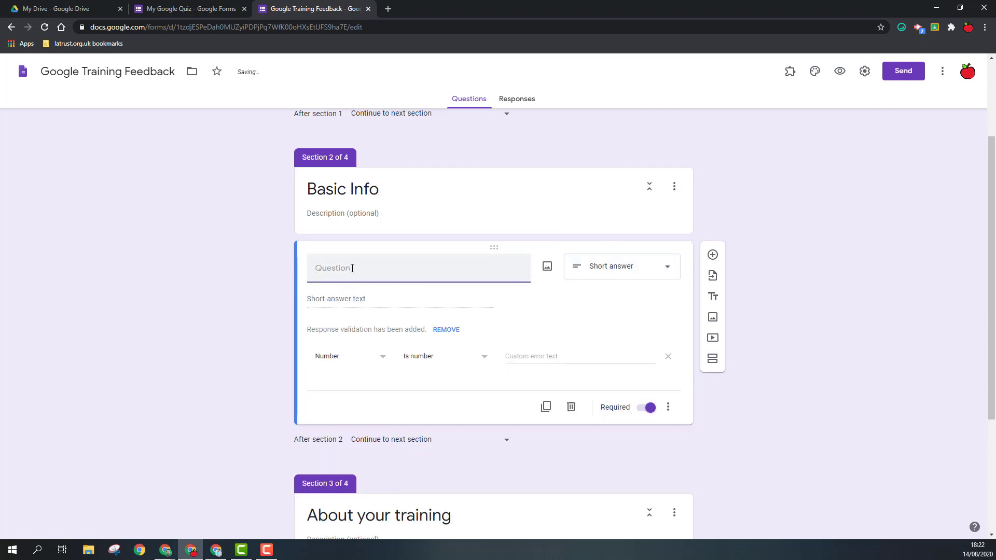
pyautogui.write('What is your na')
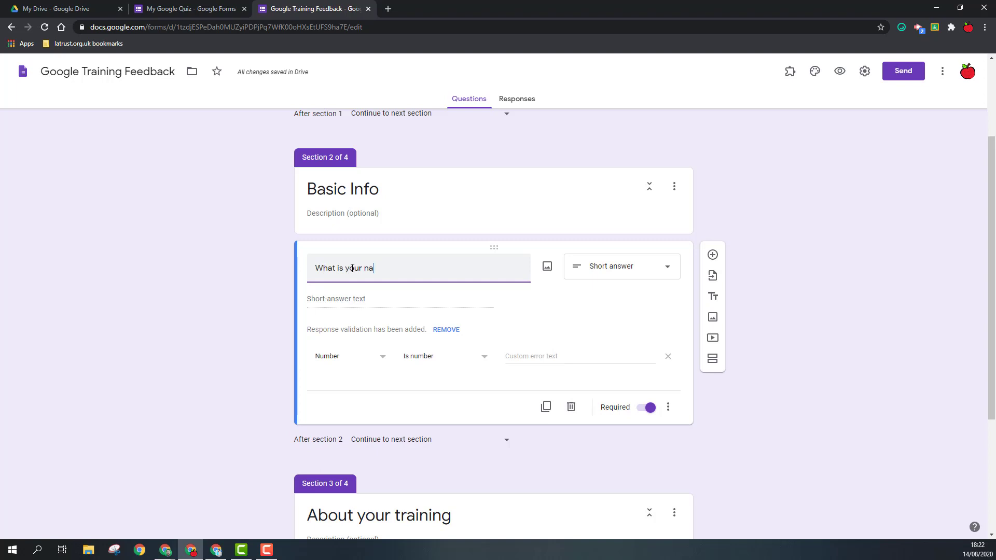
pyautogui.write('me?')
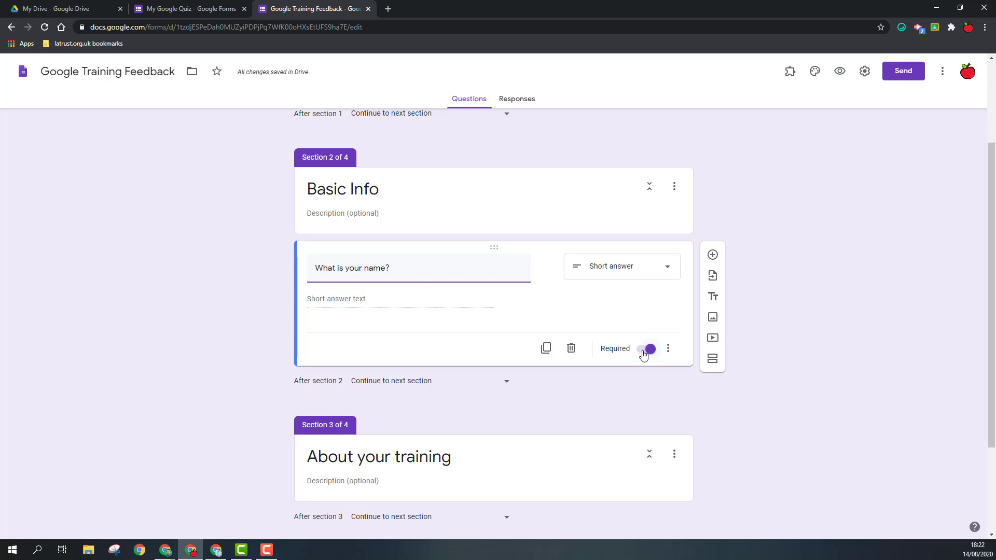
# Add a drop-down question titled 'Which training course did you attend?'
pyautogui.click(713, 256)
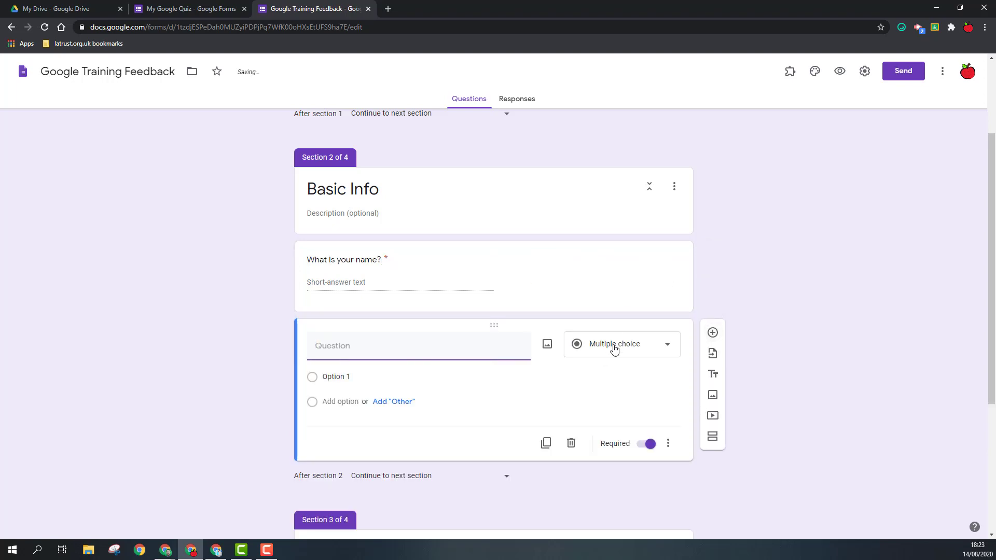
pyautogui.click(612, 345)
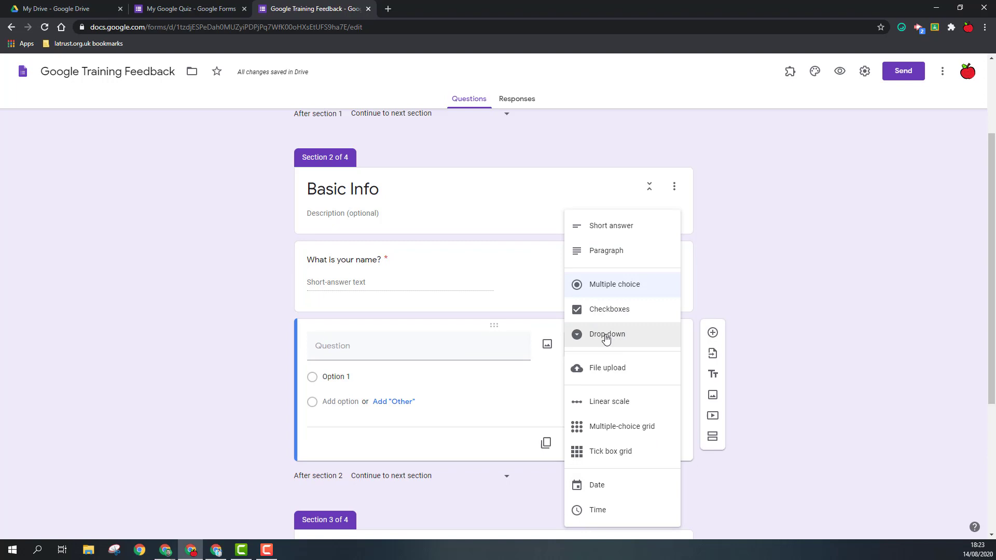
pyautogui.click(605, 336)
pyautogui.click(369, 350)
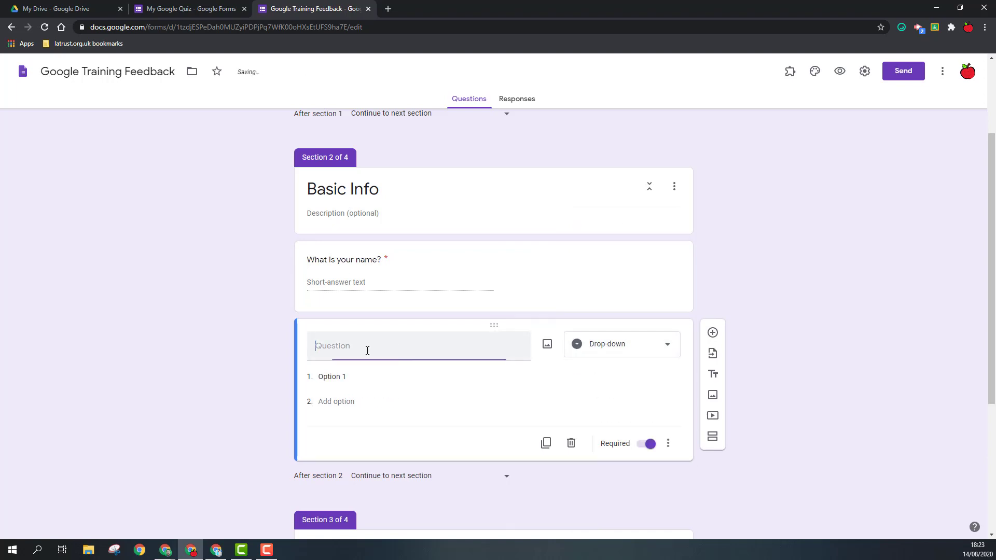
pyautogui.write('Wh')
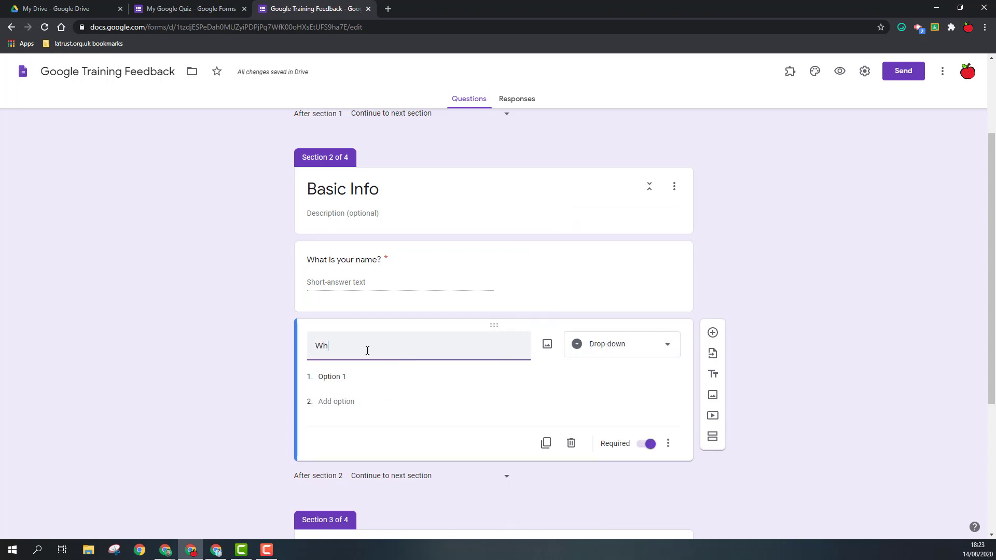
pyautogui.write('ich training ')
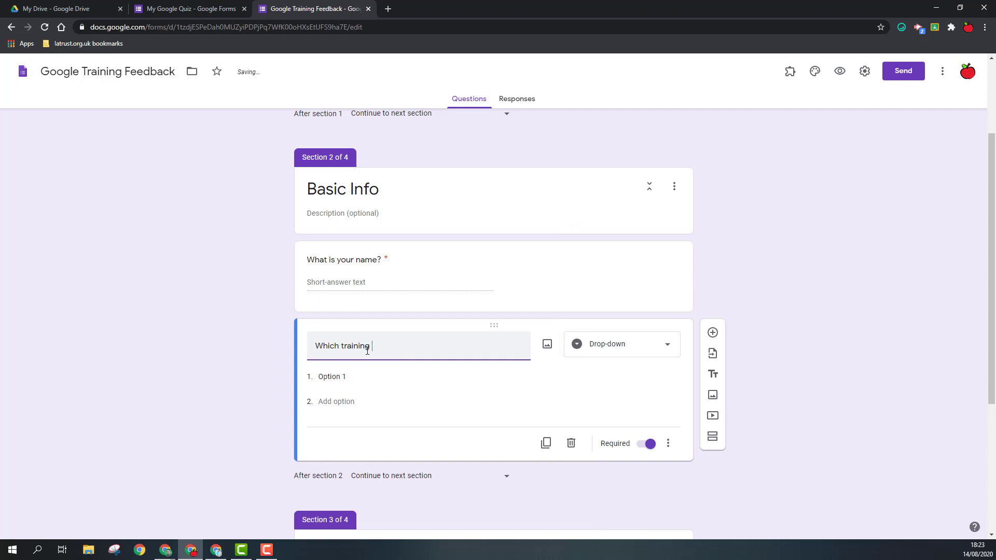
pyautogui.write('course did you attend?')
# Enter the options Google for beginners, Advanced Google skills and Google in the classroom
pyautogui.click(331, 375)
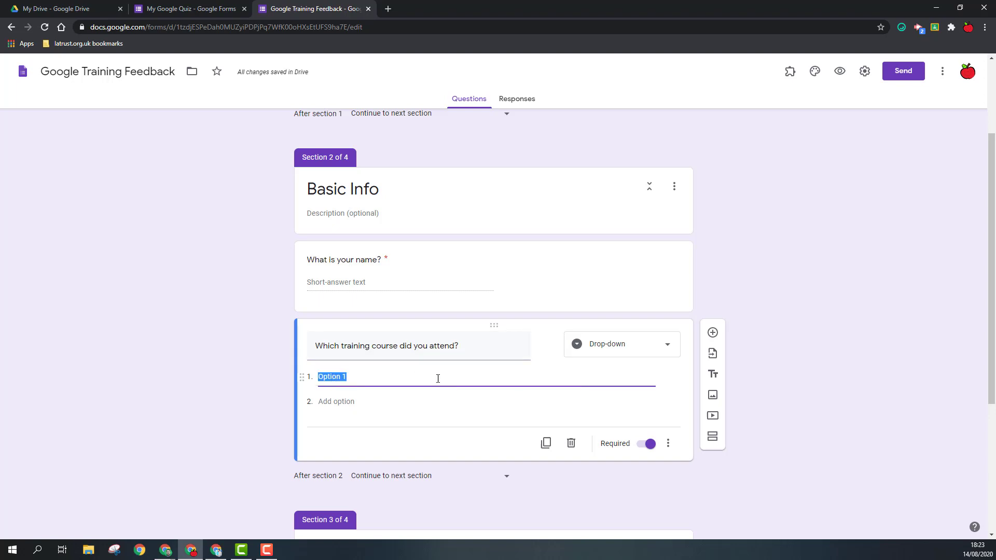
pyautogui.write('Google for beginners')
pyautogui.press('Return')
pyautogui.write('Advanced Google skills')
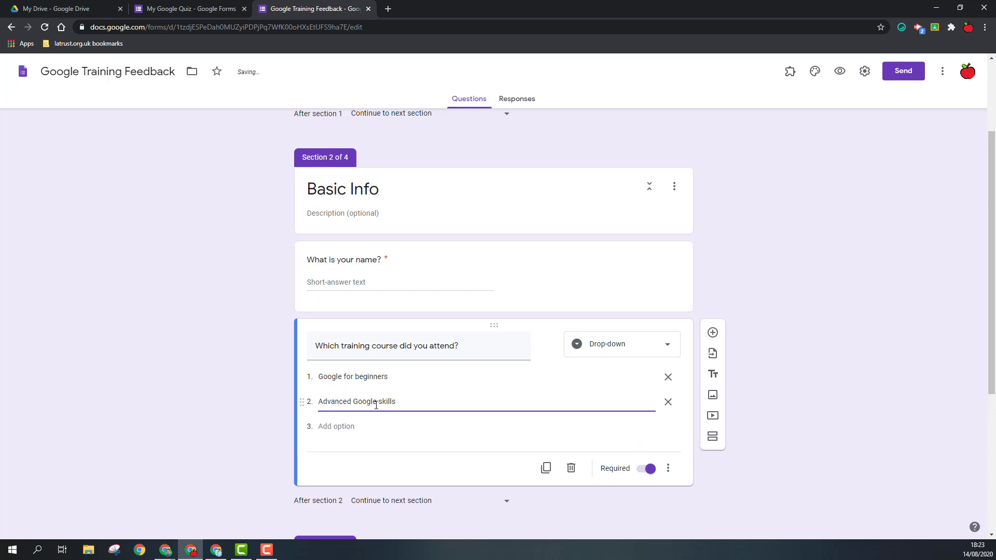
pyautogui.press('Return')
pyautogui.write('Google in the classroom')
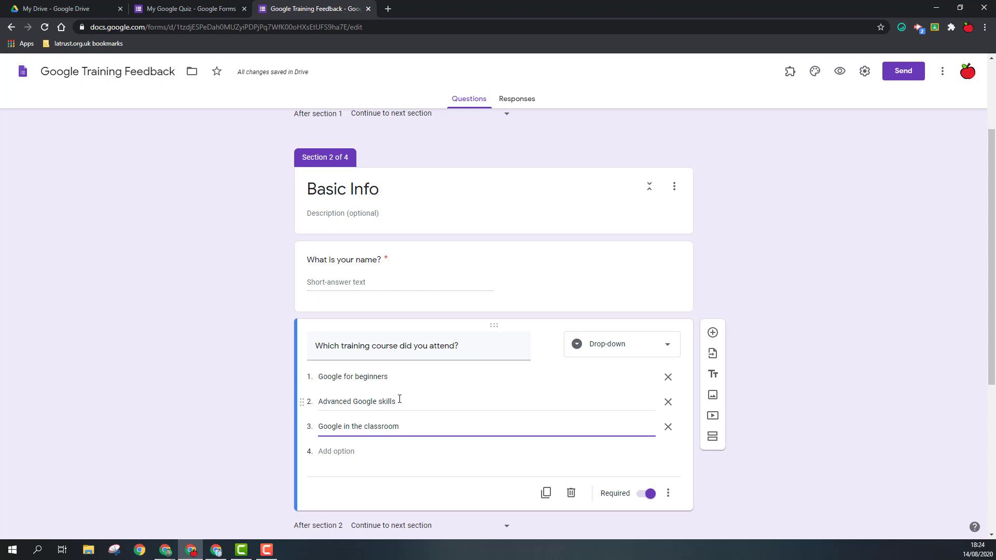
# Add the paragraph question 'Describe how you found the training?' below the course drop-down
pyautogui.click(712, 333)
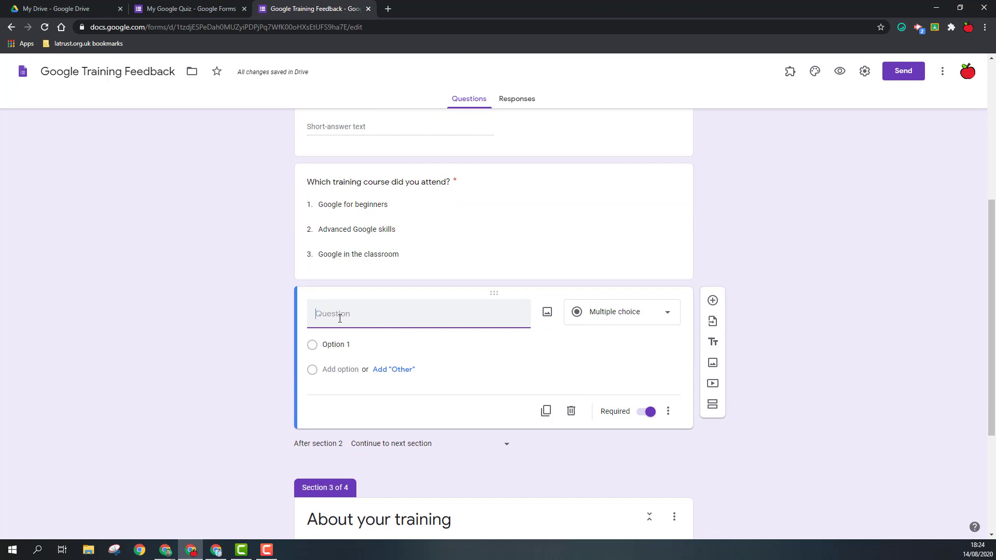
pyautogui.write('Describe')
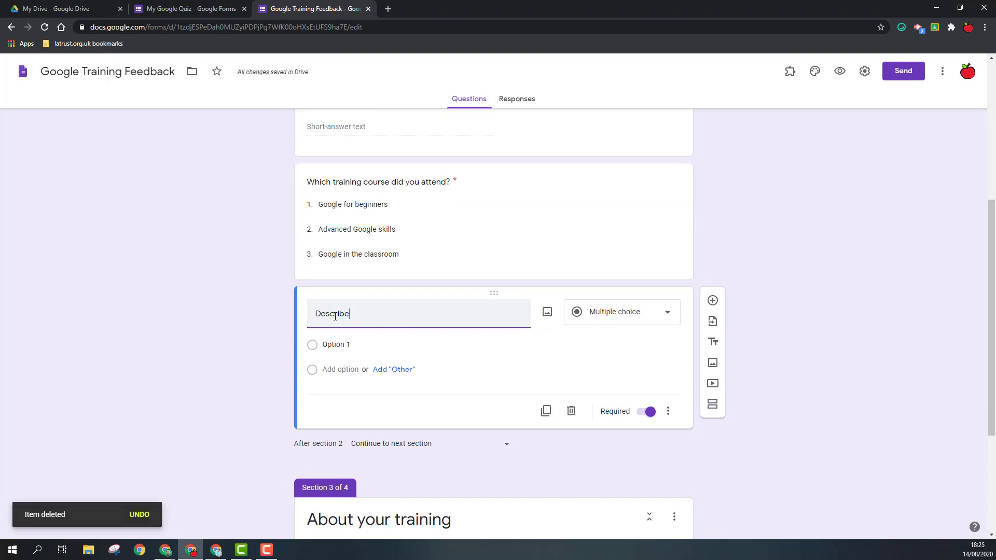
pyautogui.write(' how you')
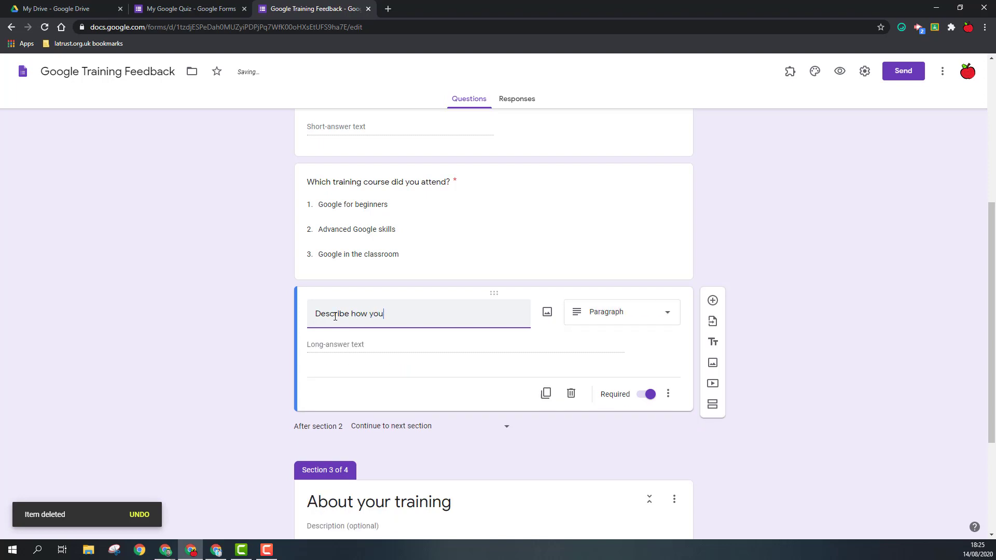
pyautogui.write(' found the ')
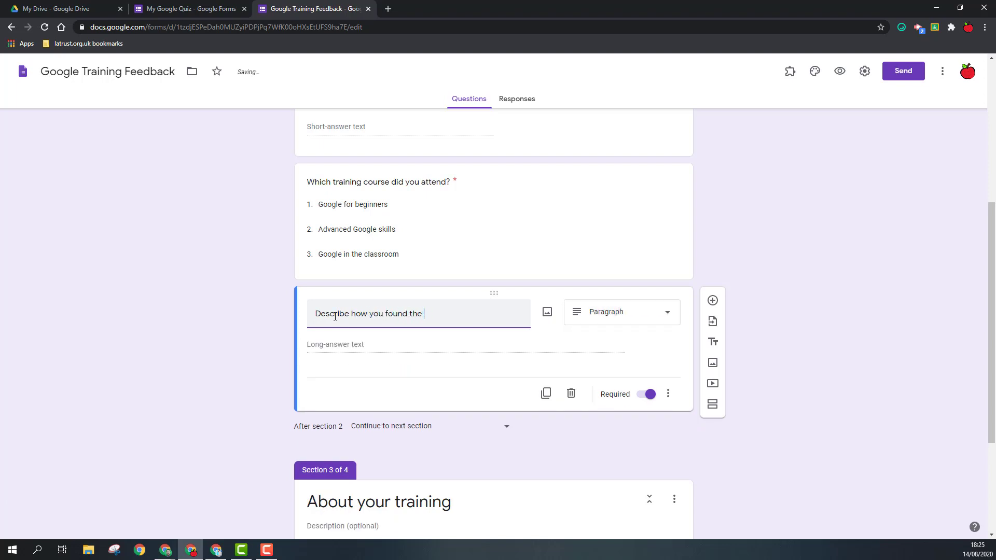
pyautogui.write('training?')
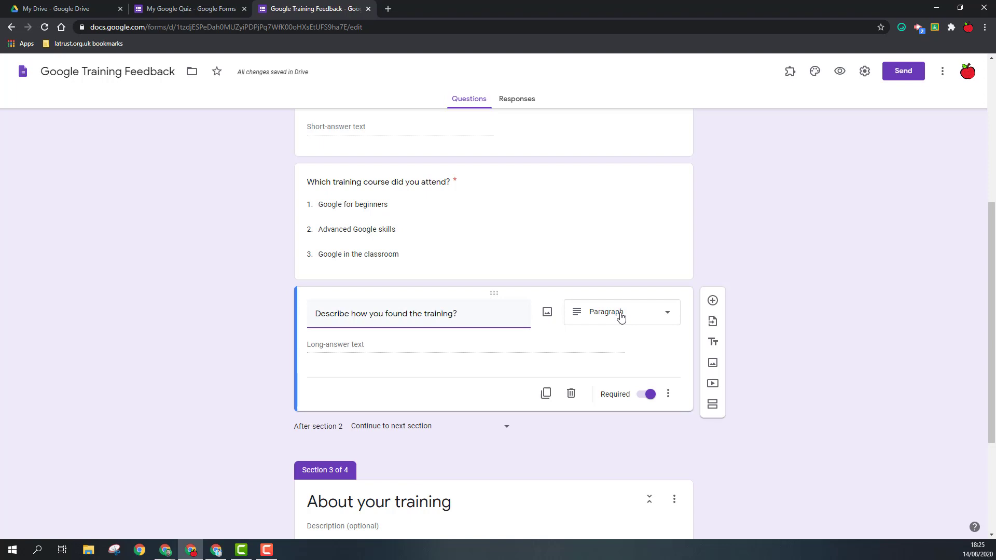
pyautogui.scroll(2, 373, 355)
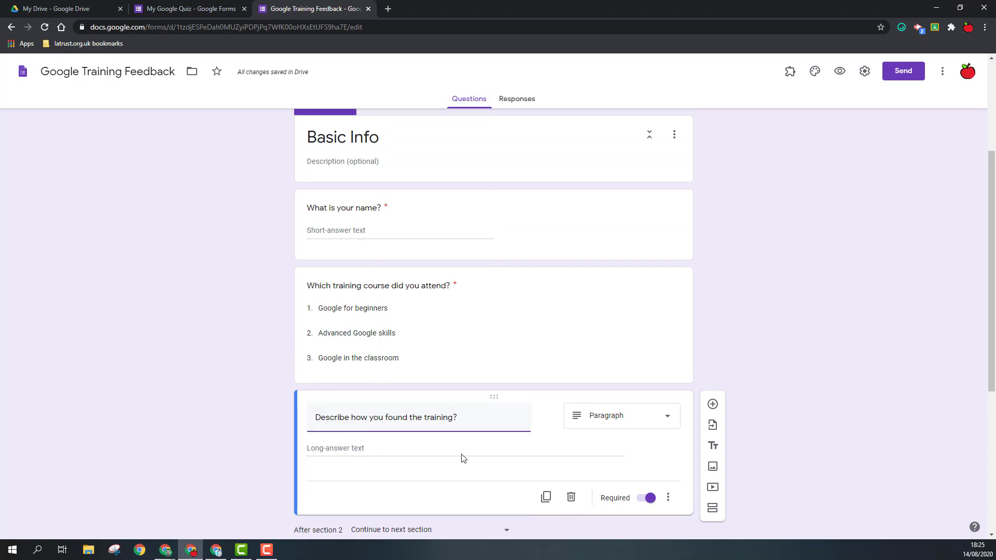
# Add the question 'Which tool did you learn the most about?' to About your training
pyautogui.scroll(-2, 463, 458)
pyautogui.scroll(-3, 462, 458)
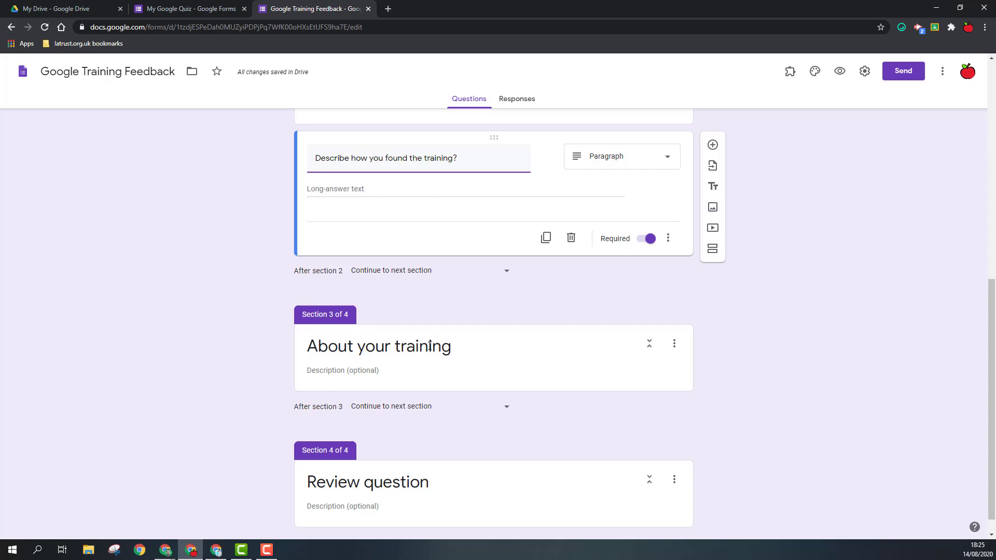
pyautogui.click(404, 349)
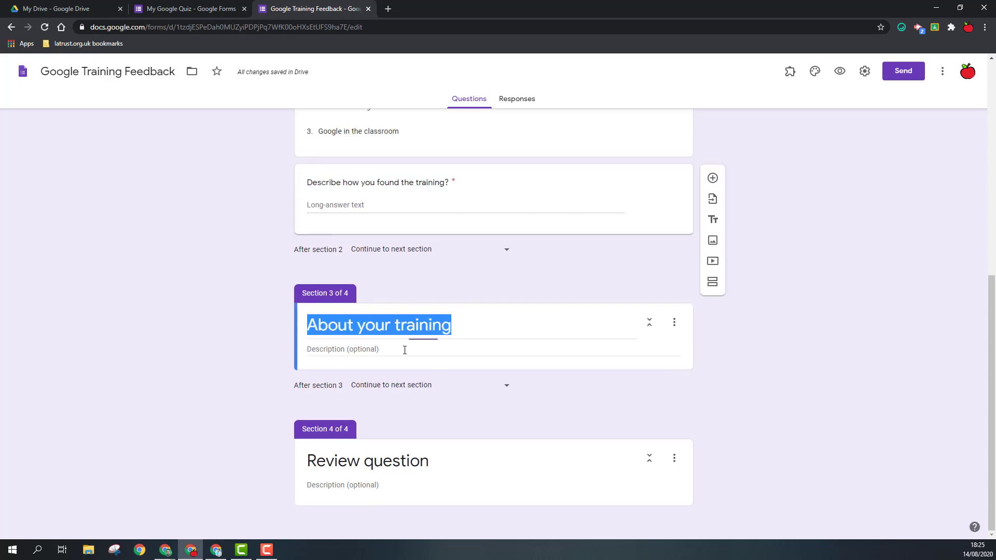
pyautogui.click(712, 300)
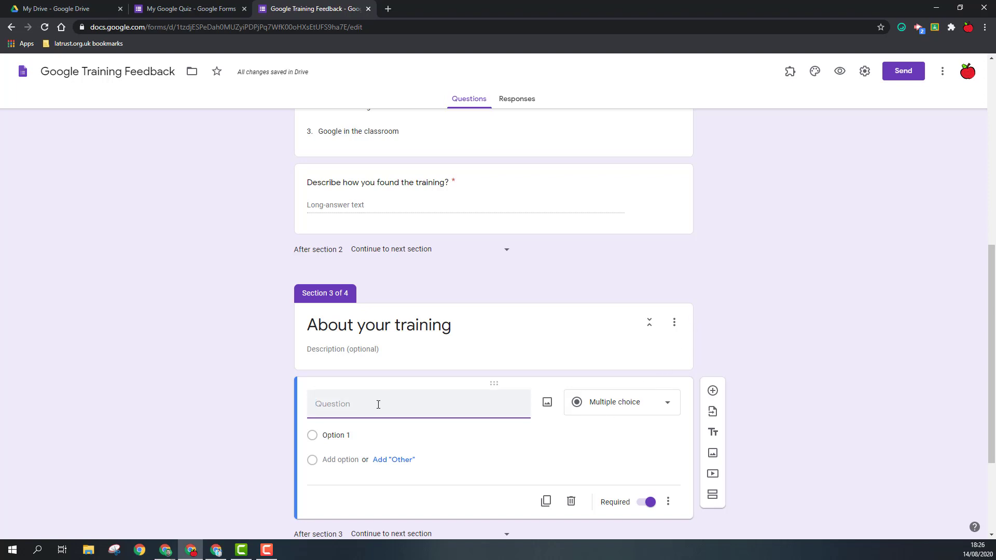
pyautogui.write('Which tool did you learn the most about?')
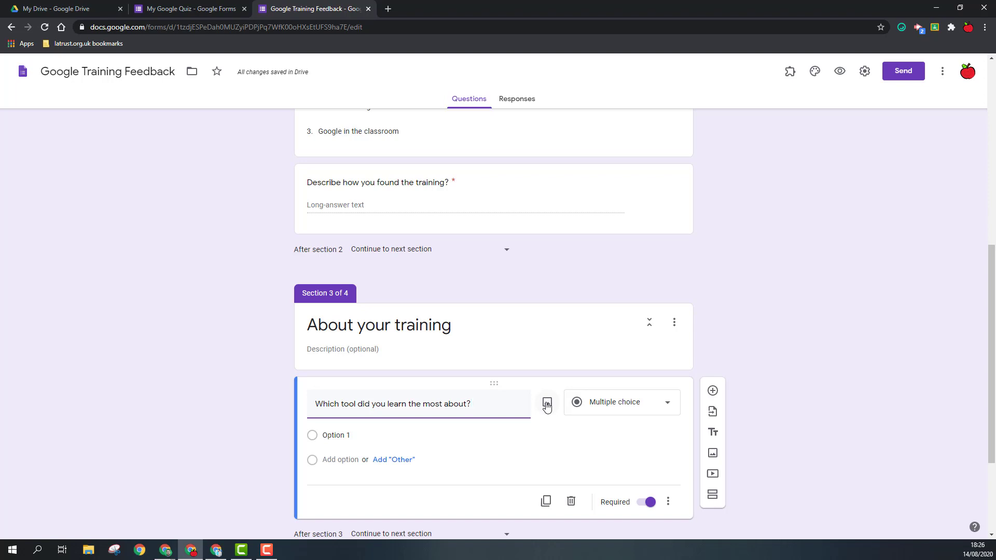
# Enter the answer options Docs, Sheets, Slides and Forms
pyautogui.click(342, 435)
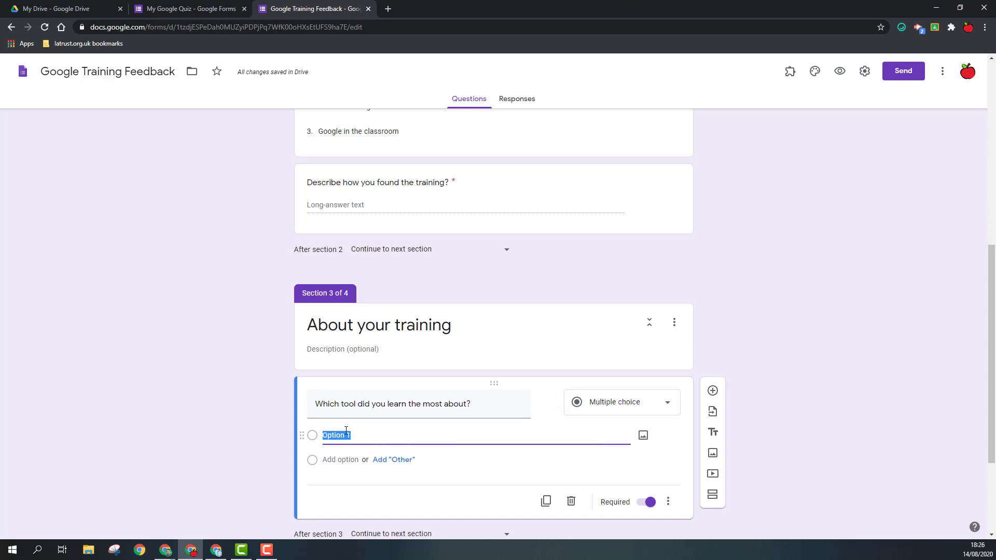
pyautogui.write('Docs')
pyautogui.click(343, 459)
pyautogui.write('Sheets')
pyautogui.click(341, 484)
pyautogui.write('Slides')
pyautogui.click(332, 509)
pyautogui.write('Forms')
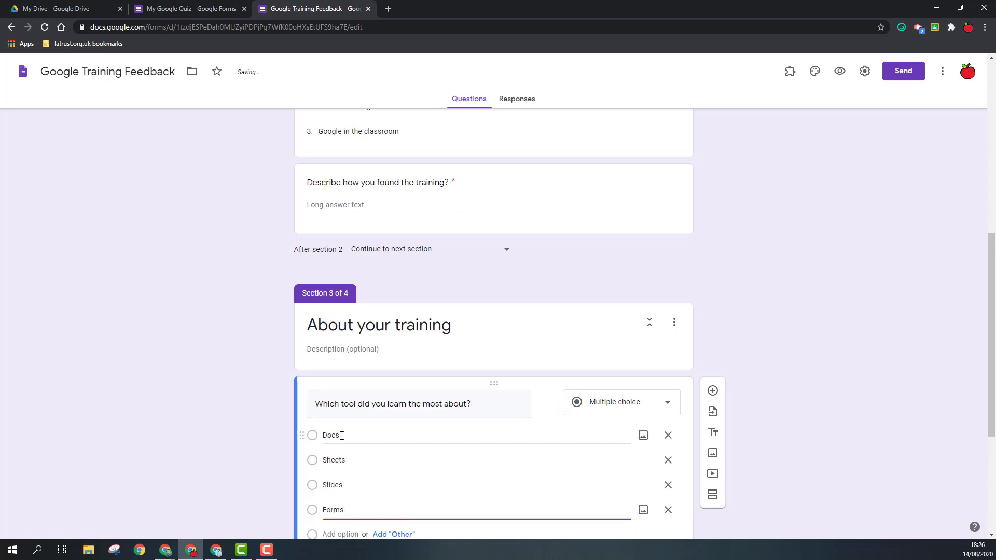
# Attach a Google Docs logo from image search to the Docs option
pyautogui.click(643, 435)
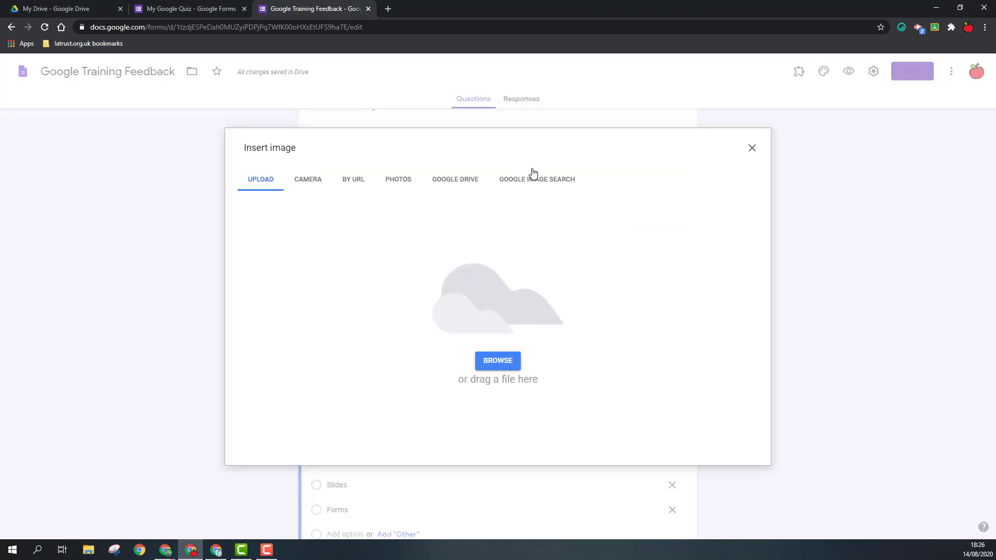
pyautogui.click(529, 180)
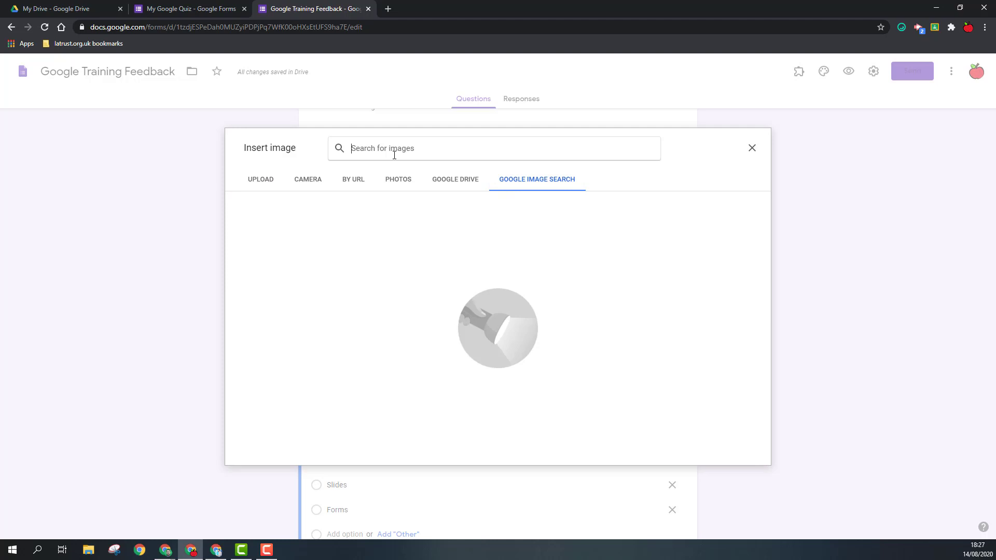
pyautogui.write('google')
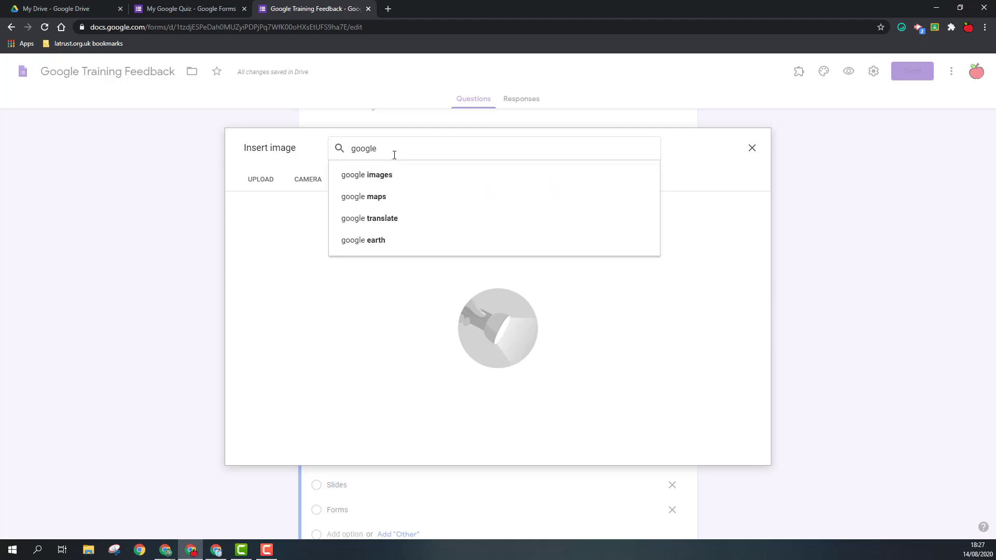
pyautogui.write(' docs')
pyautogui.press('Return')
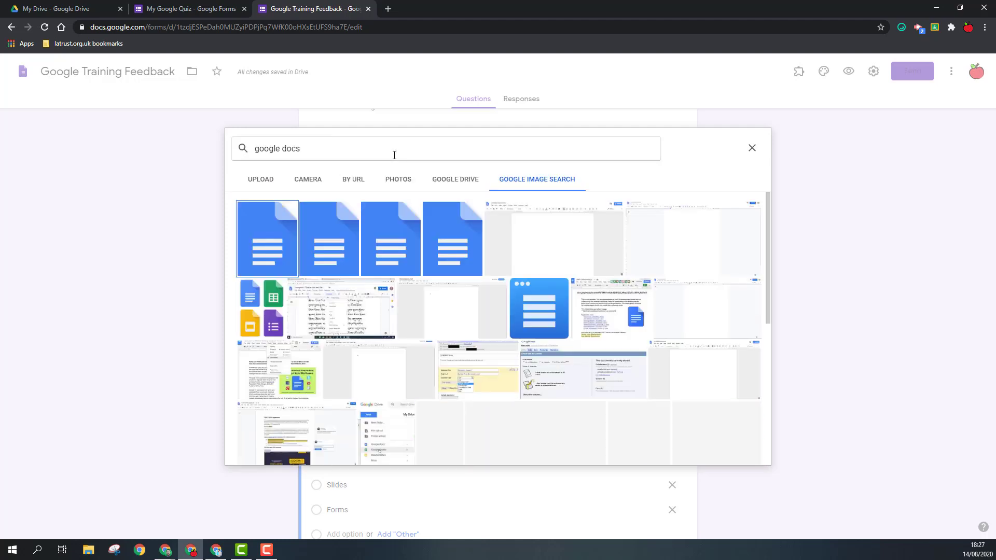
pyautogui.click(278, 244)
pyautogui.click(736, 457)
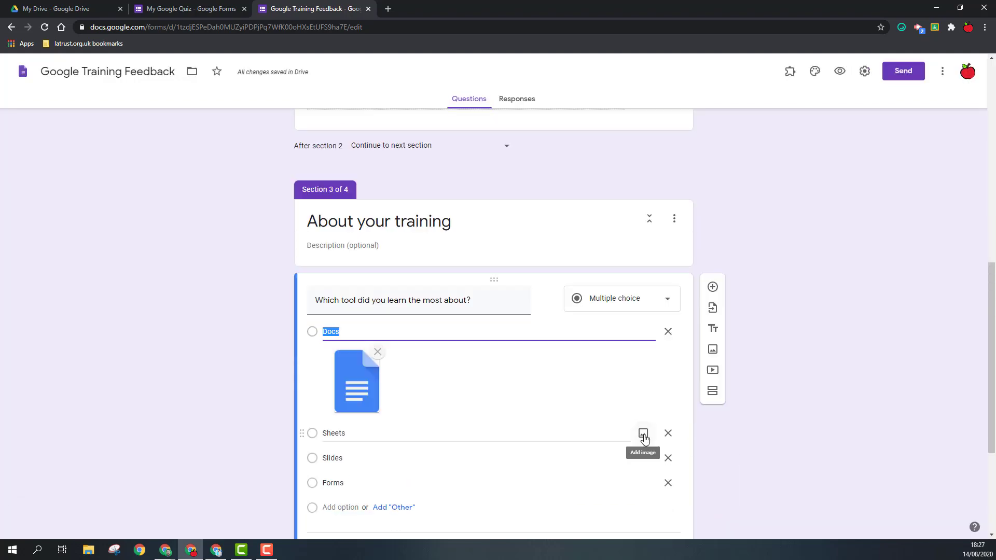
# Attach Sheets and Slides logos to their options and start a Forms logo search
pyautogui.click(643, 434)
pyautogui.write('google sheets')
pyautogui.press('Return')
pyautogui.doubleClick(437, 324)
pyautogui.click(643, 403)
pyautogui.write('g')
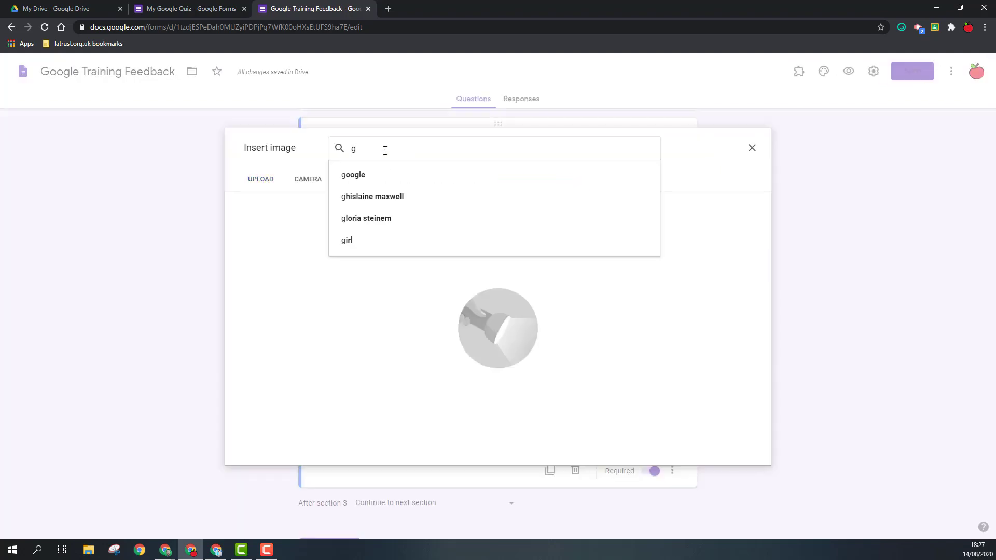
pyautogui.write('oogle slides')
pyautogui.press('Return')
pyautogui.doubleClick(285, 267)
pyautogui.click(644, 481)
pyautogui.write('oogle f')
pyautogui.press('Escape')
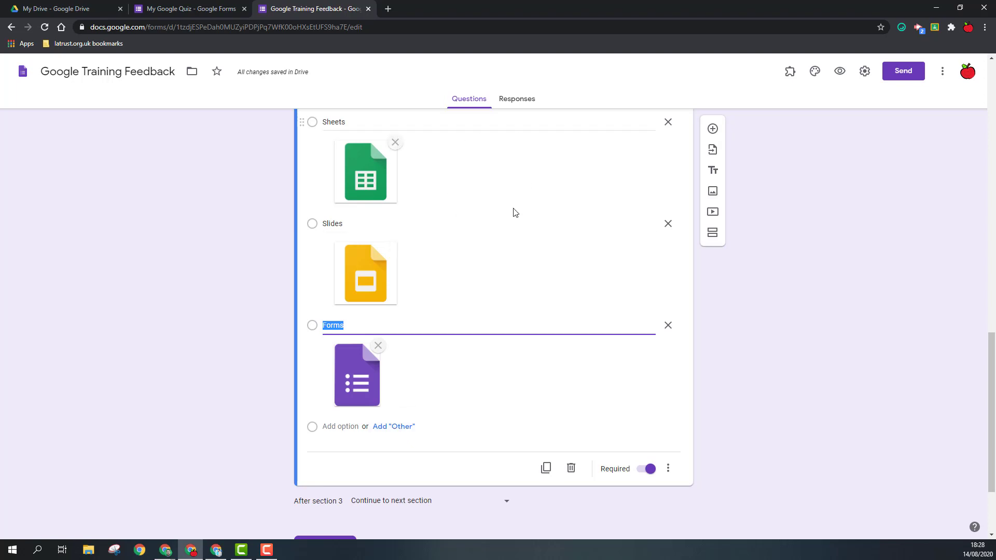
# Add a blank checkbox question, then delete it
pyautogui.click(712, 129)
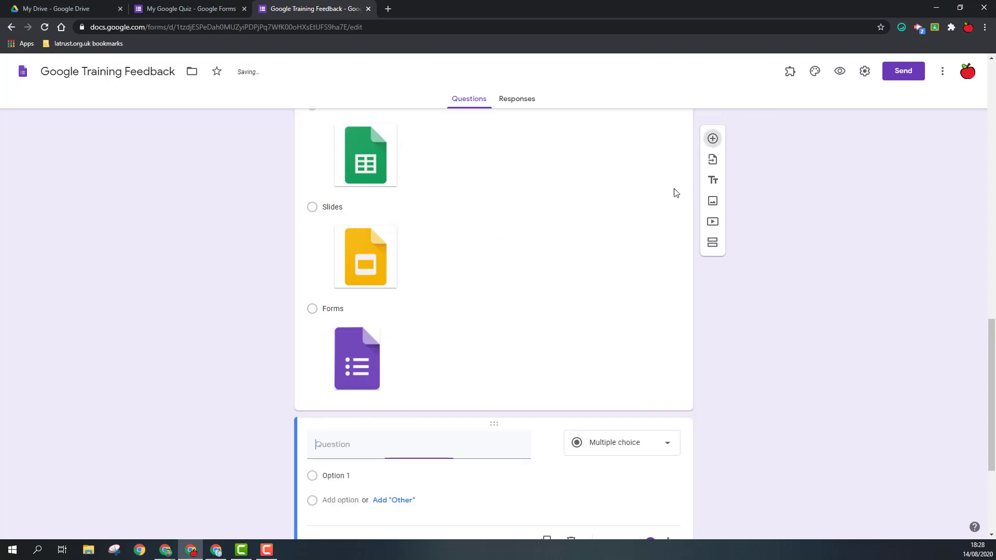
pyautogui.click(618, 444)
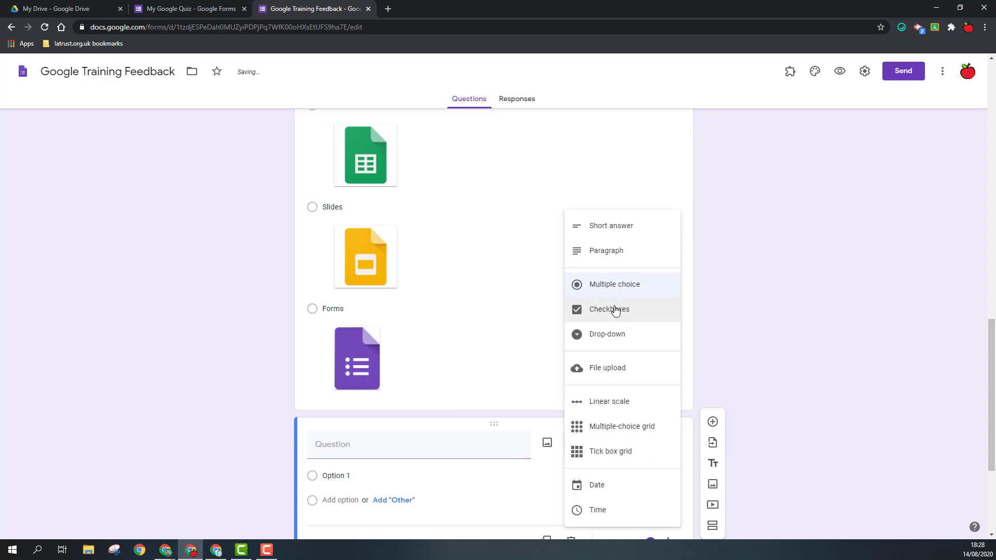
pyautogui.click(615, 310)
pyautogui.moveTo(402, 441)
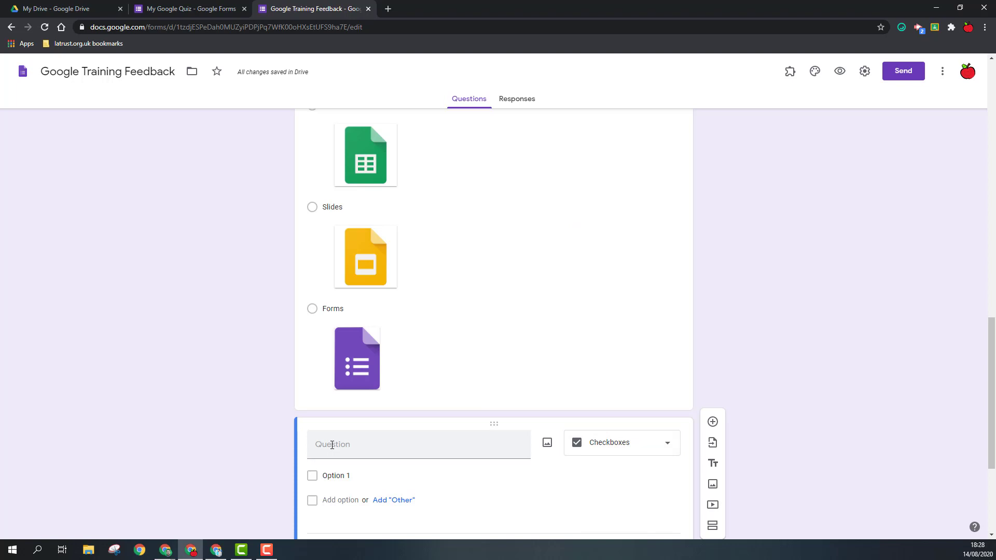
pyautogui.click(332, 445)
pyautogui.scroll(1, 423, 457)
pyautogui.scroll(-1, 424, 457)
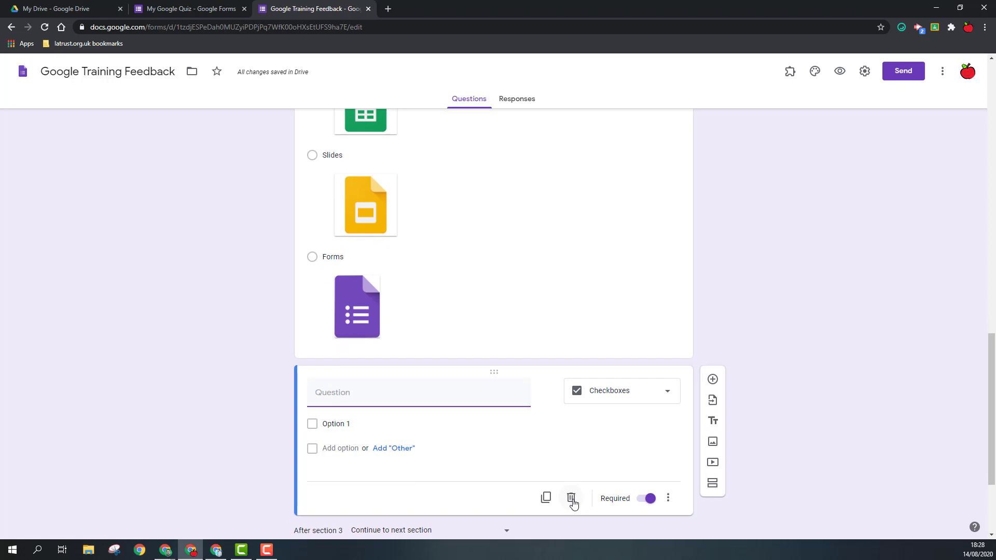
pyautogui.click(572, 499)
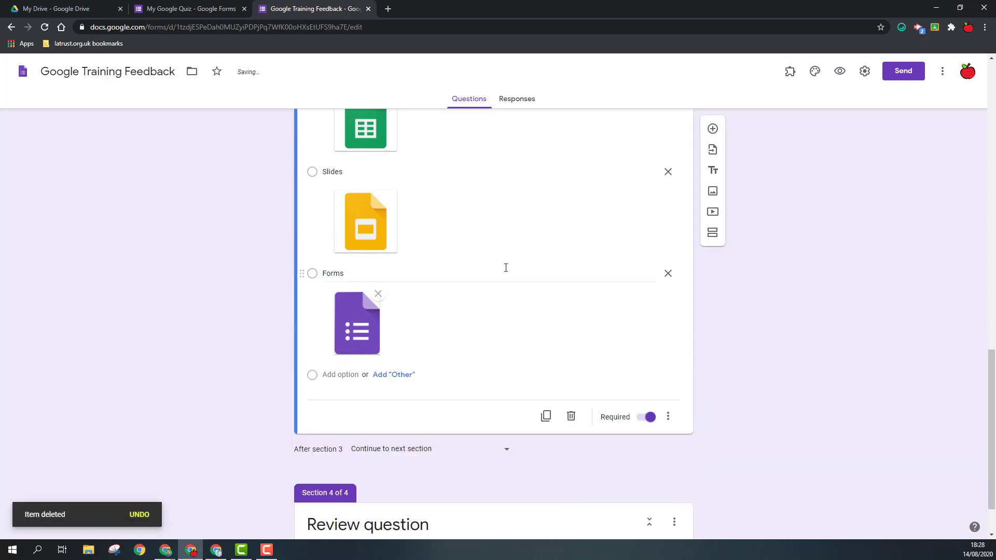
# Duplicate the tool question, retitle it 'Which tool do you want more training on?', and make it Checkboxes
pyautogui.click(545, 417)
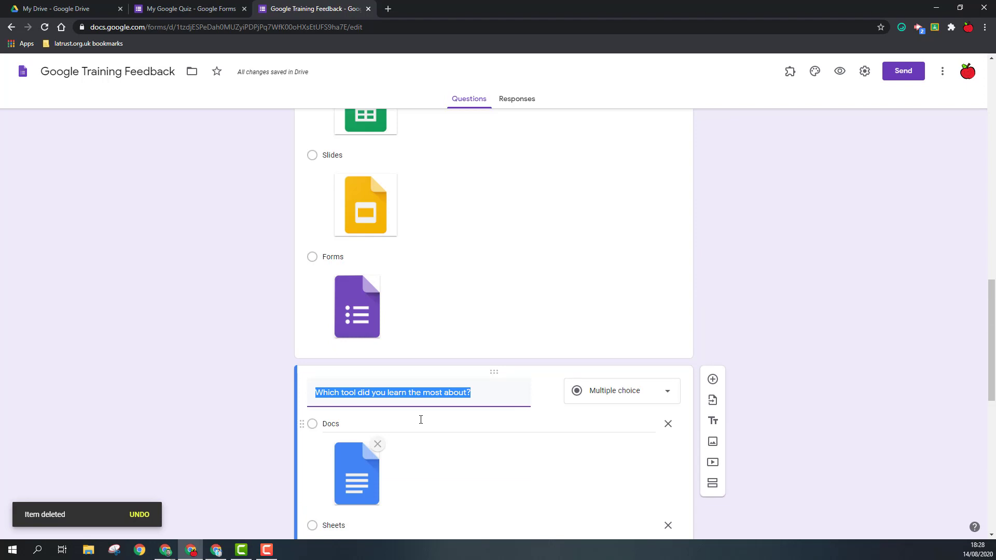
pyautogui.write('Which tool do you want more training on?')
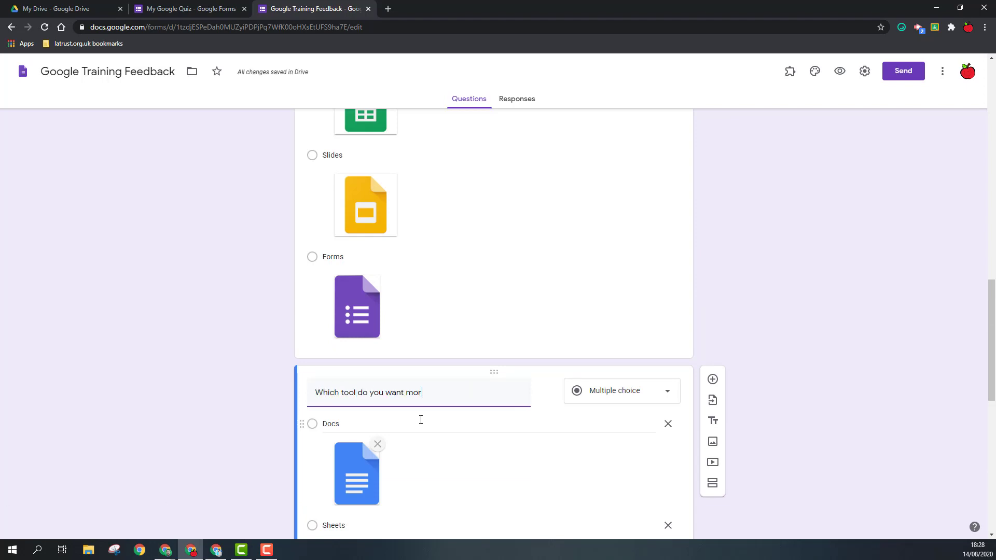
pyautogui.click(615, 390)
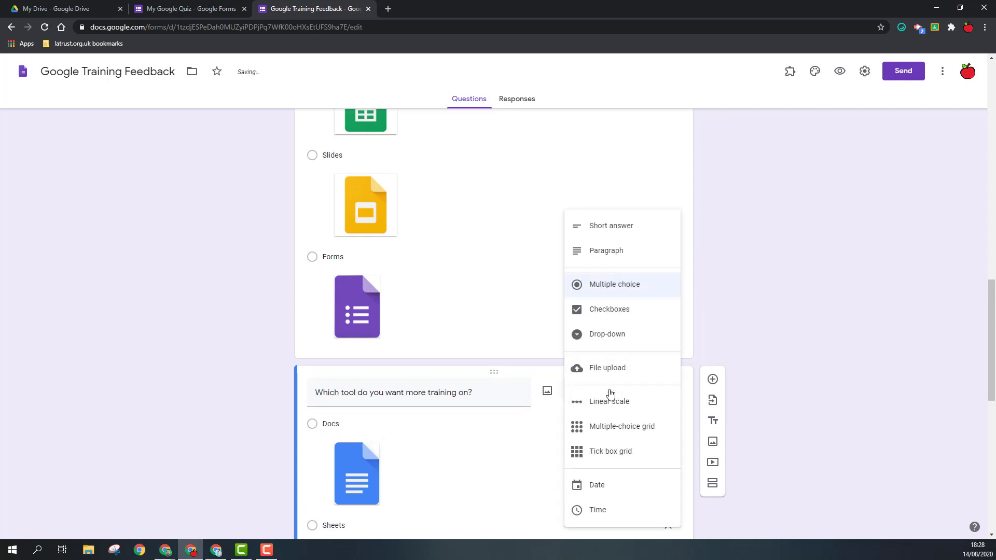
pyautogui.click(625, 310)
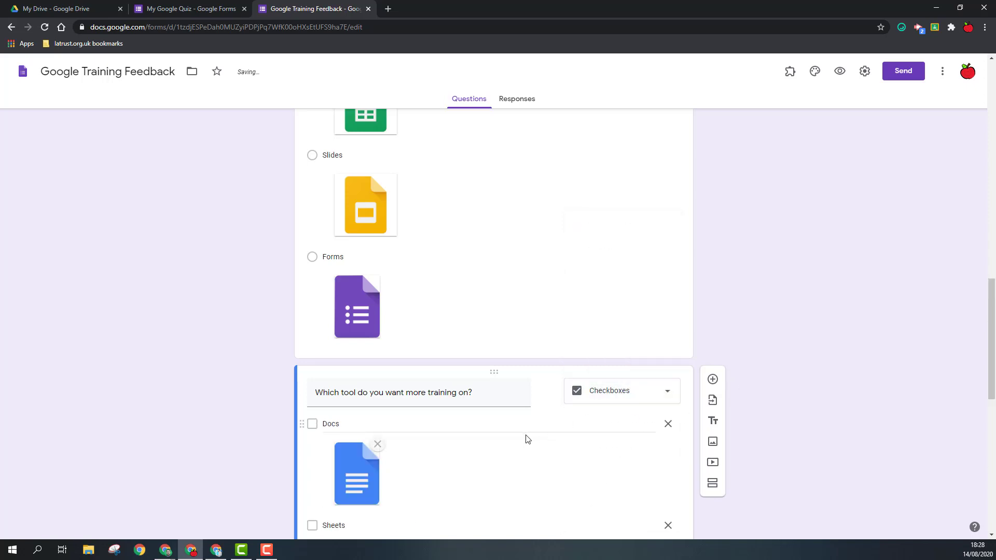
pyautogui.scroll(-2, 391, 450)
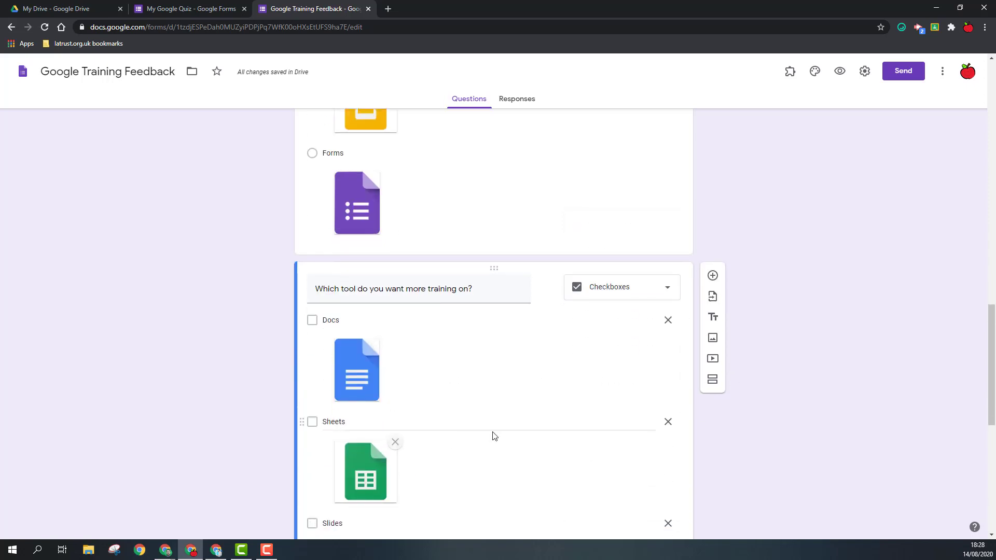
pyautogui.scroll(-7, 536, 437)
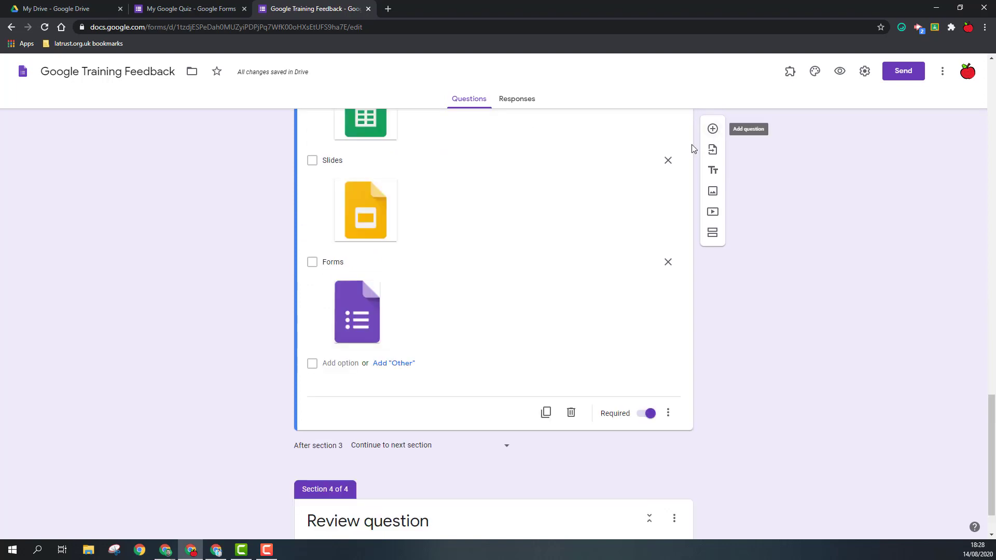
# Add a file upload question 'Add an example of your work' allowing up to 5 files
pyautogui.click(712, 129)
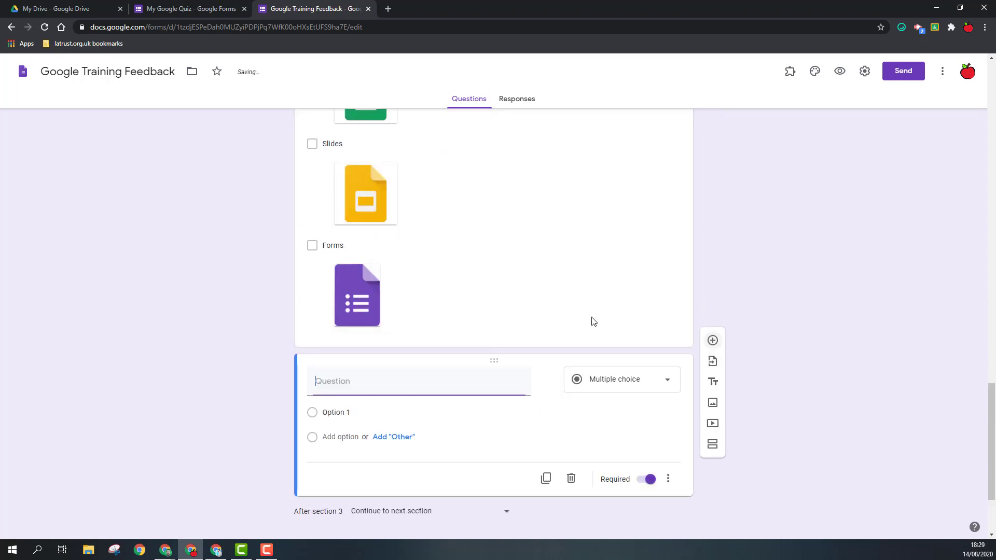
pyautogui.click(602, 386)
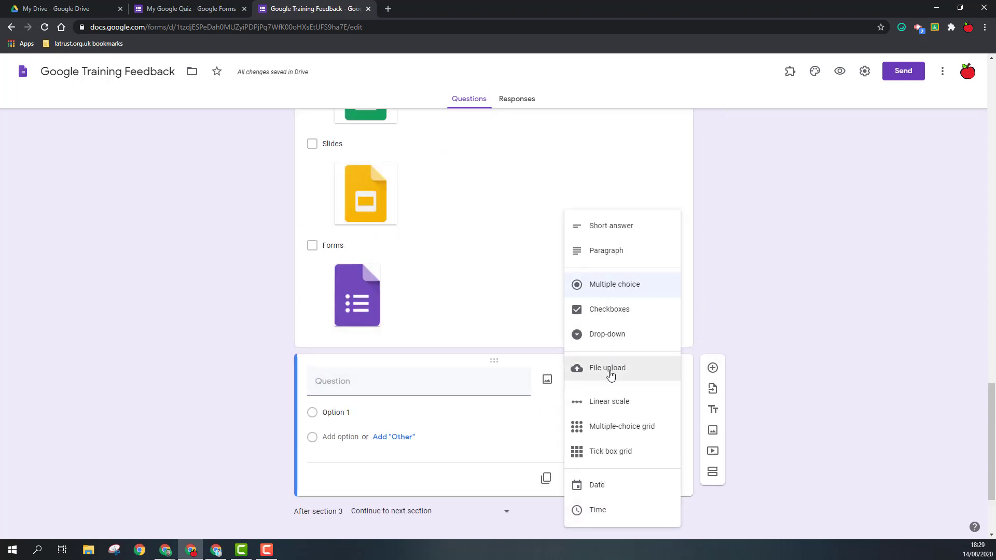
pyautogui.click(610, 374)
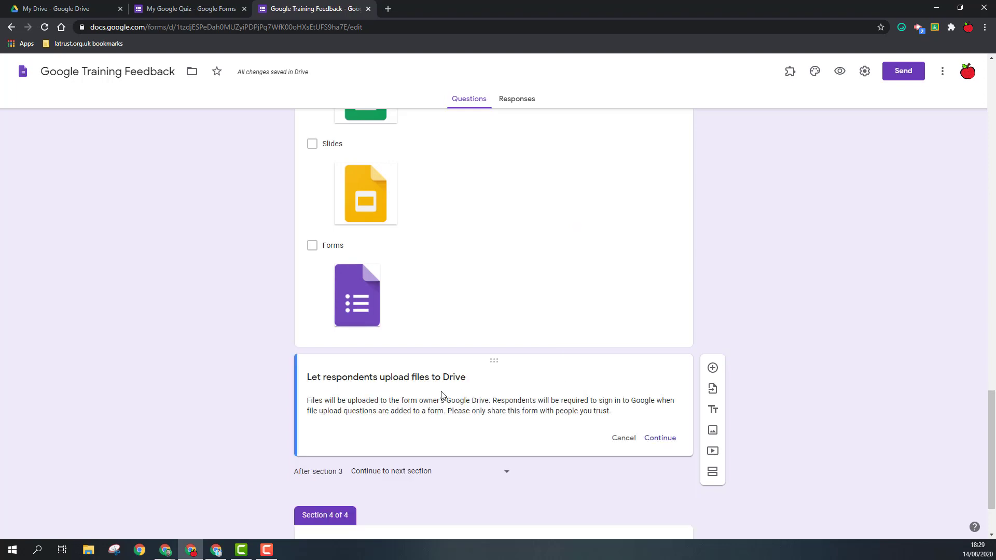
pyautogui.click(659, 438)
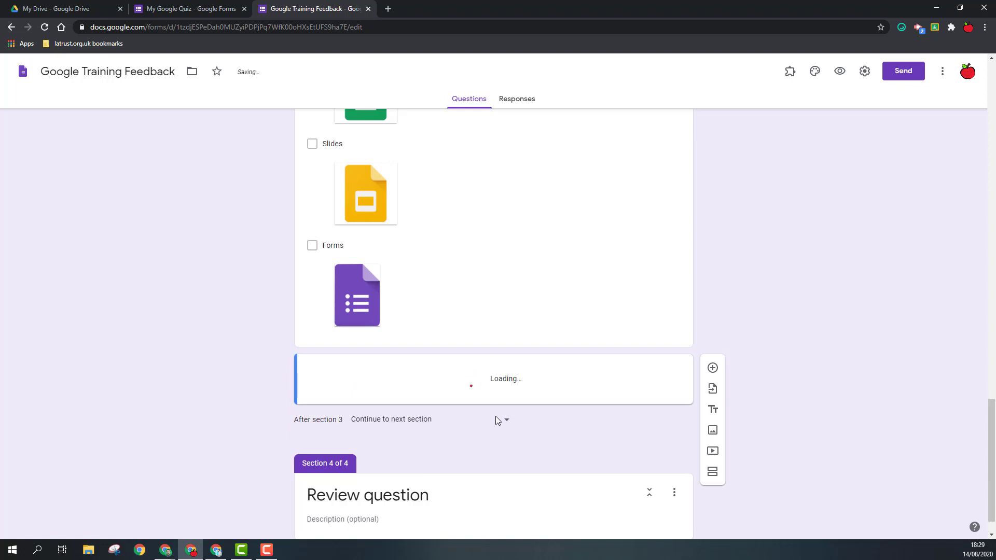
pyautogui.write('Add an example of your work')
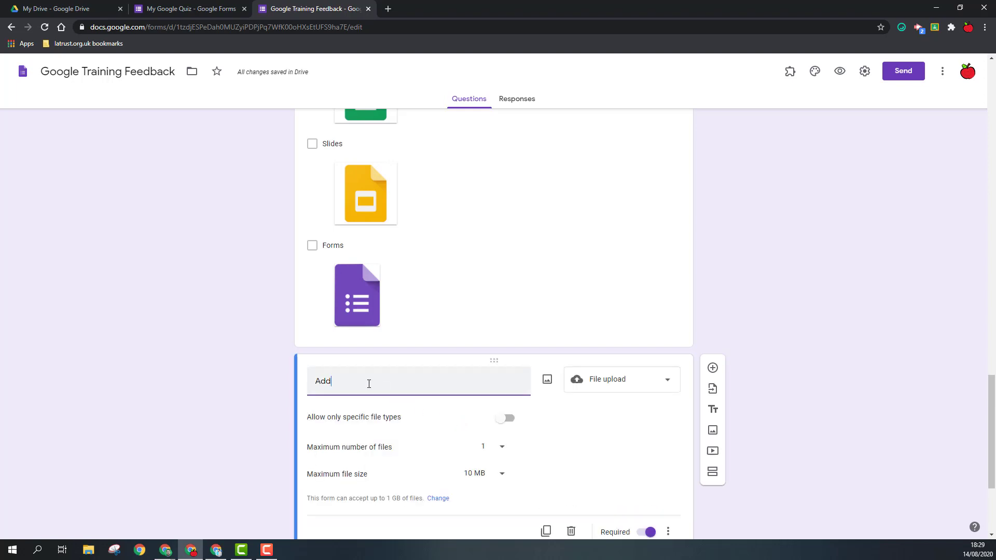
pyautogui.click(501, 446)
pyautogui.click(486, 474)
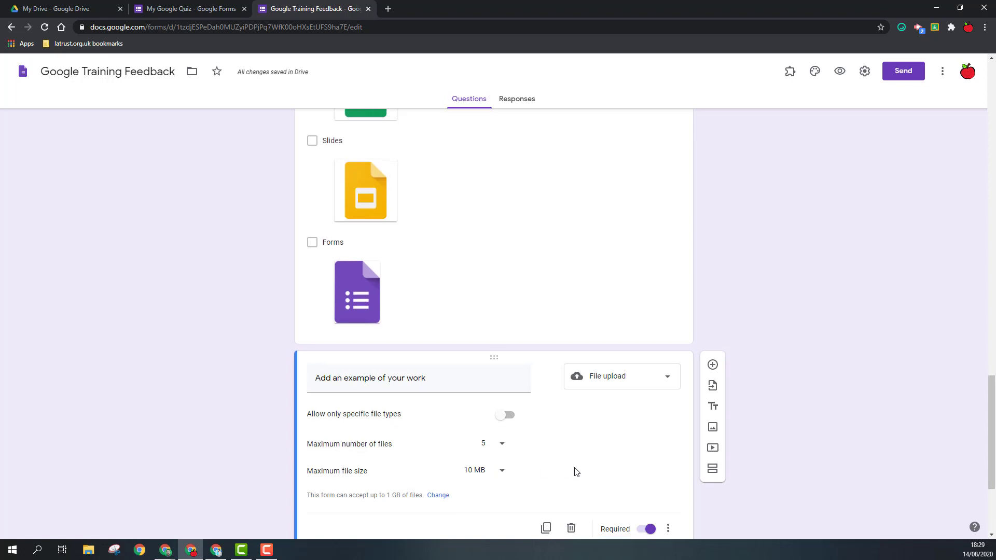
pyautogui.scroll(-3, 713, 192)
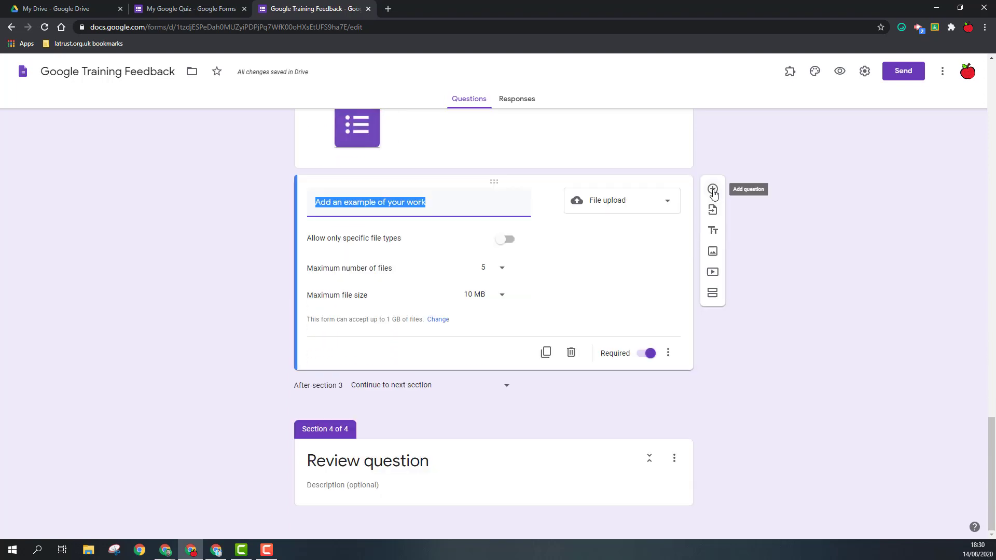
# Add a linear scale question titled 'How would you rate your trainer'
pyautogui.click(712, 189)
pyautogui.click(630, 270)
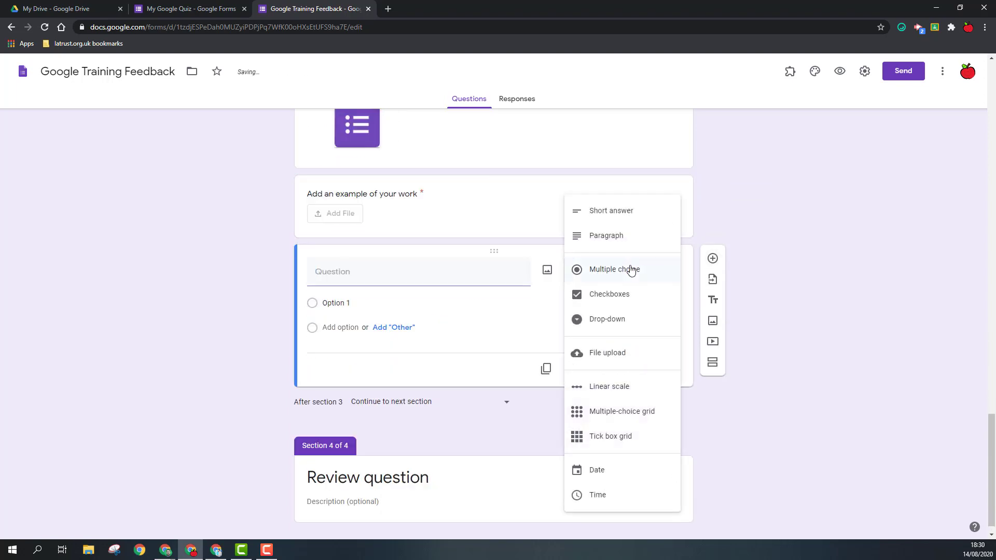
pyautogui.click(615, 388)
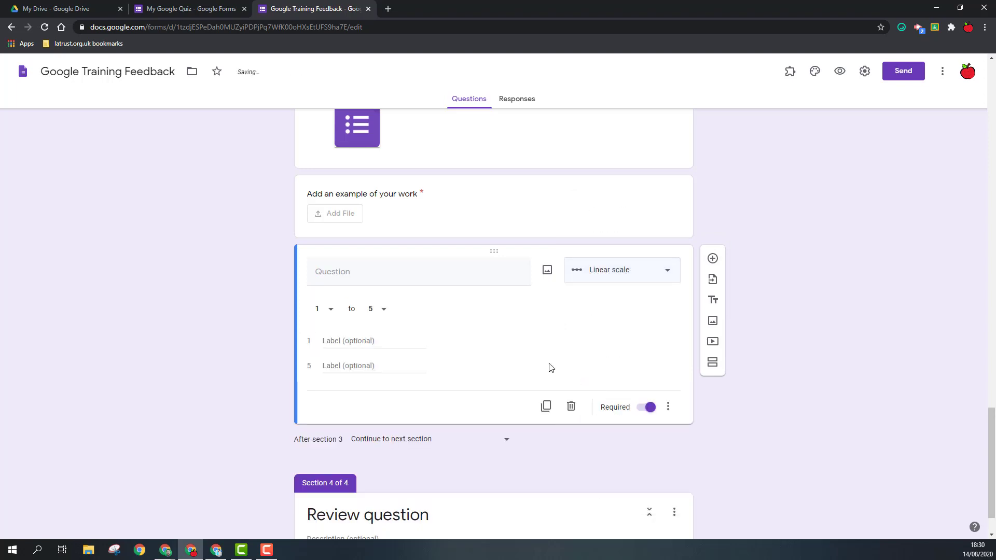
pyautogui.click(349, 276)
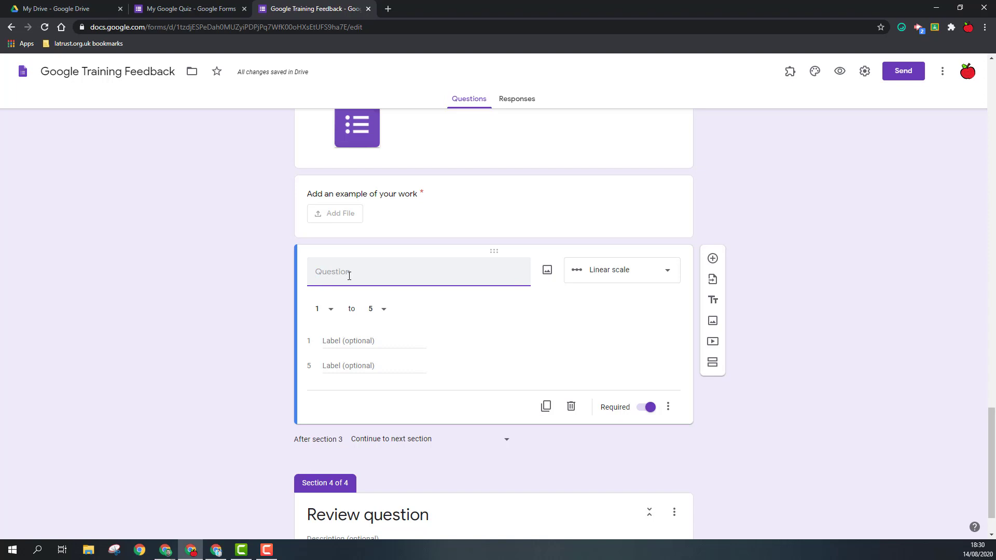
pyautogui.write('How would you rate your t')
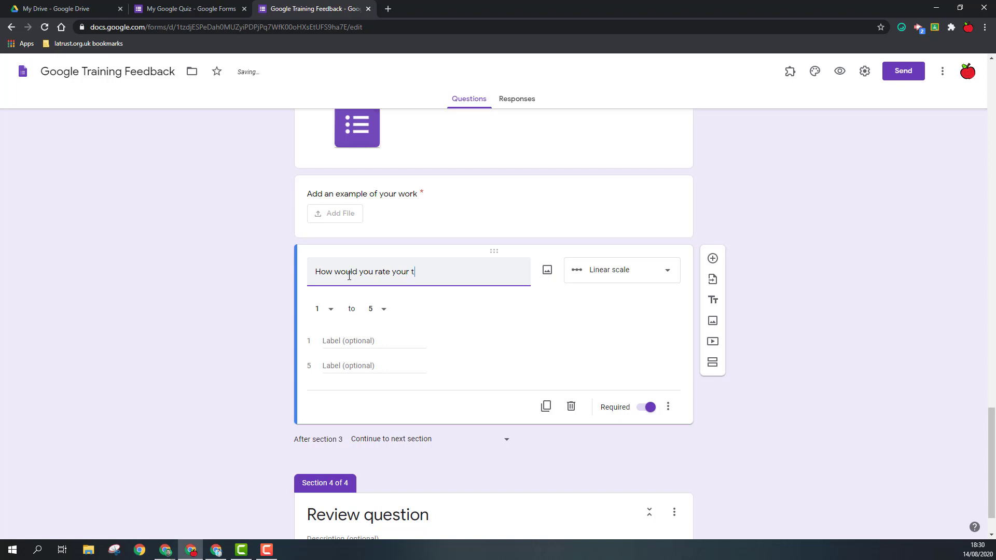
pyautogui.write('rainer?')
# Set the scale to 1–10 with end labels Terrible and The best
pyautogui.click(379, 311)
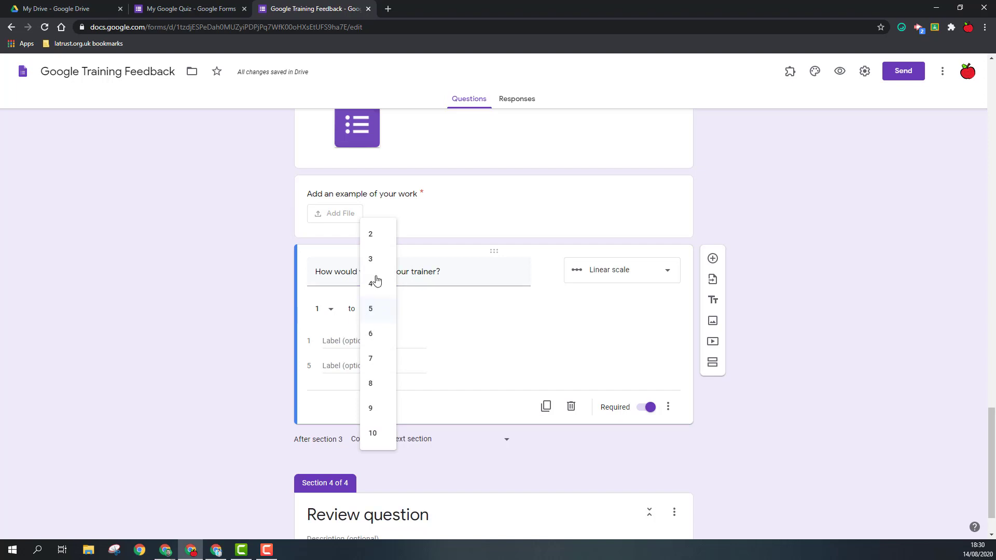
pyautogui.click(377, 437)
pyautogui.click(353, 340)
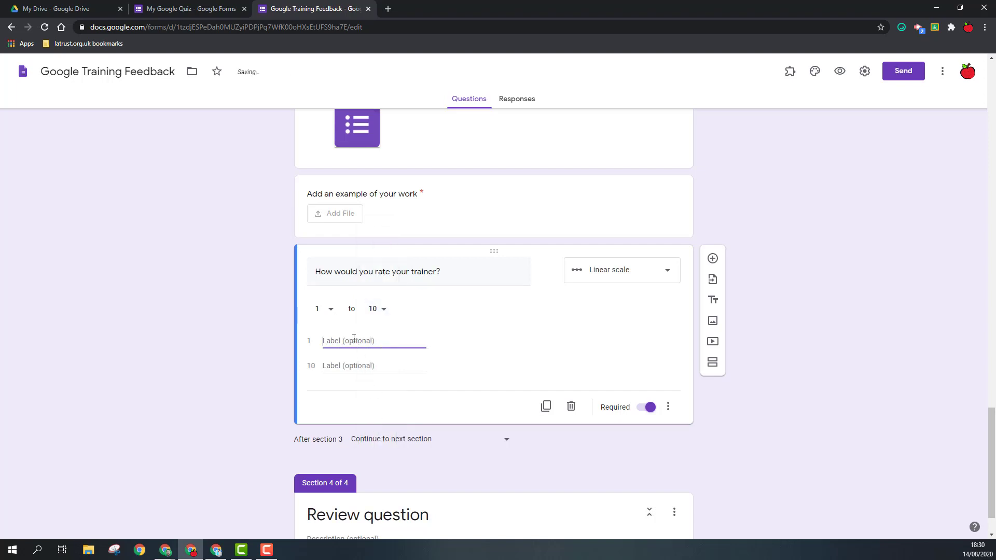
pyautogui.write('Terrible')
pyautogui.click(337, 366)
pyautogui.write('The best')
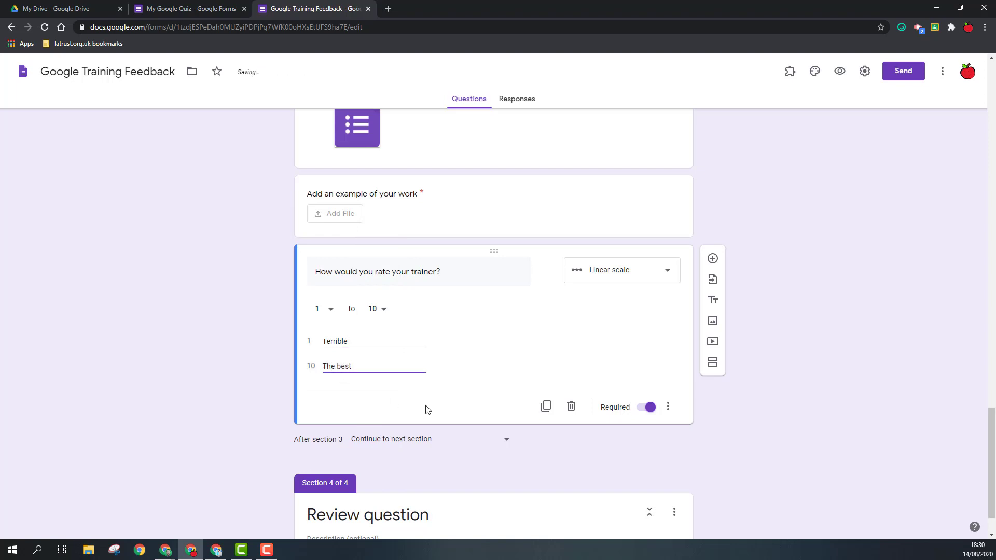
# Add a multiple-choice grid titled 'How did you find the training for each tool'
pyautogui.click(713, 260)
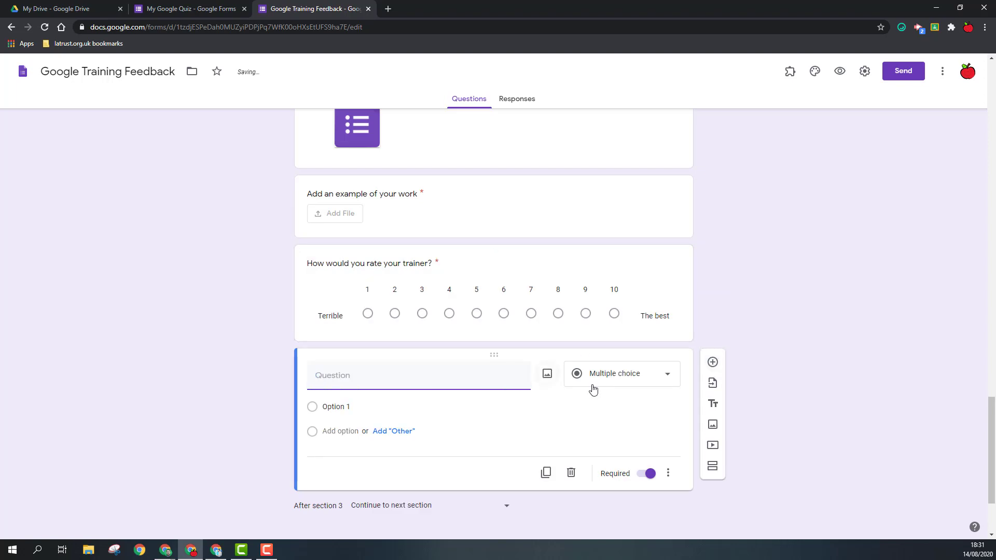
pyautogui.click(625, 377)
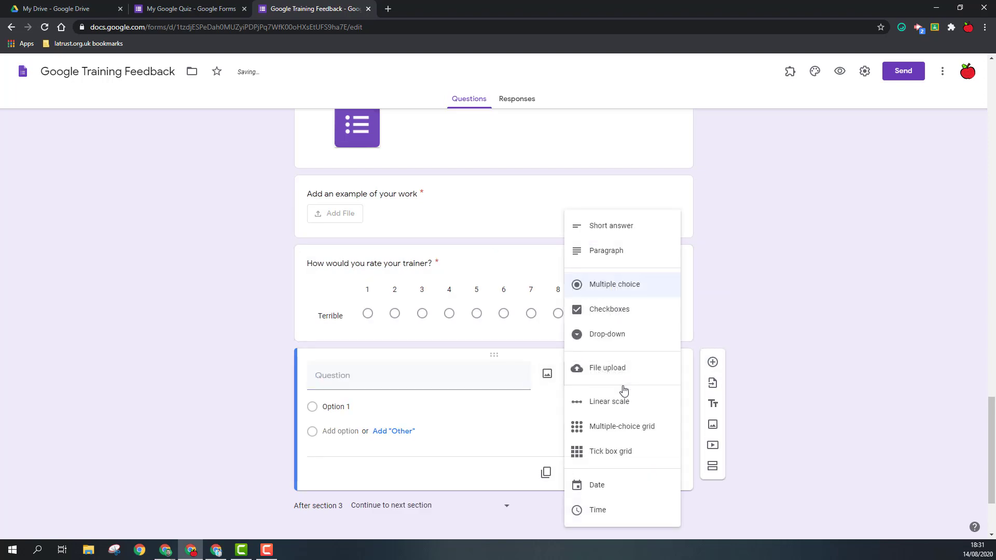
pyautogui.click(621, 428)
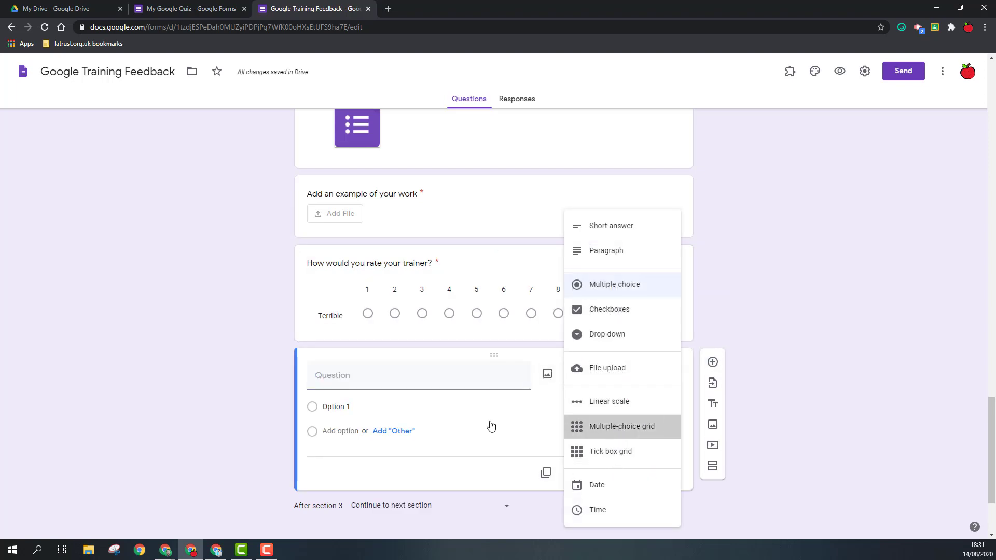
pyautogui.click(357, 381)
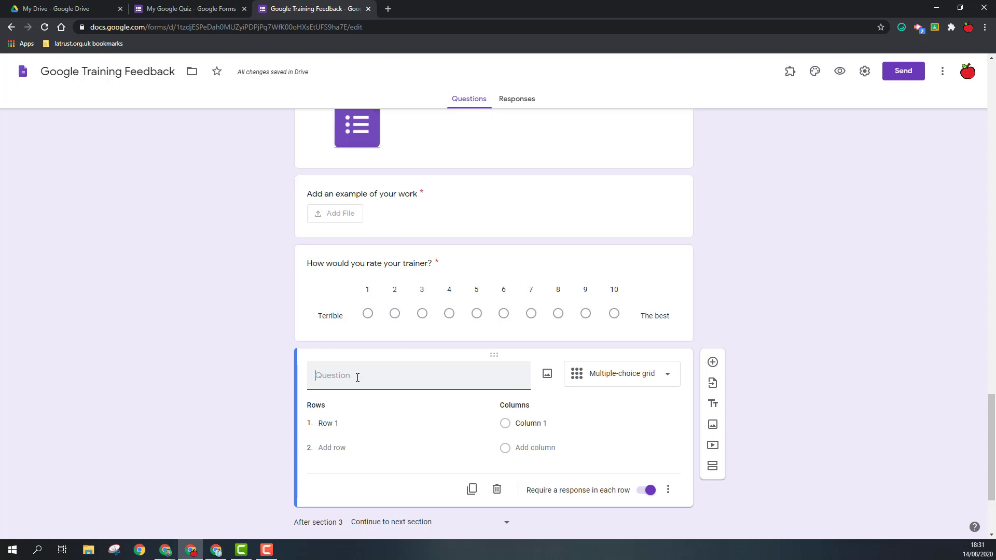
pyautogui.write('How did you find the training ')
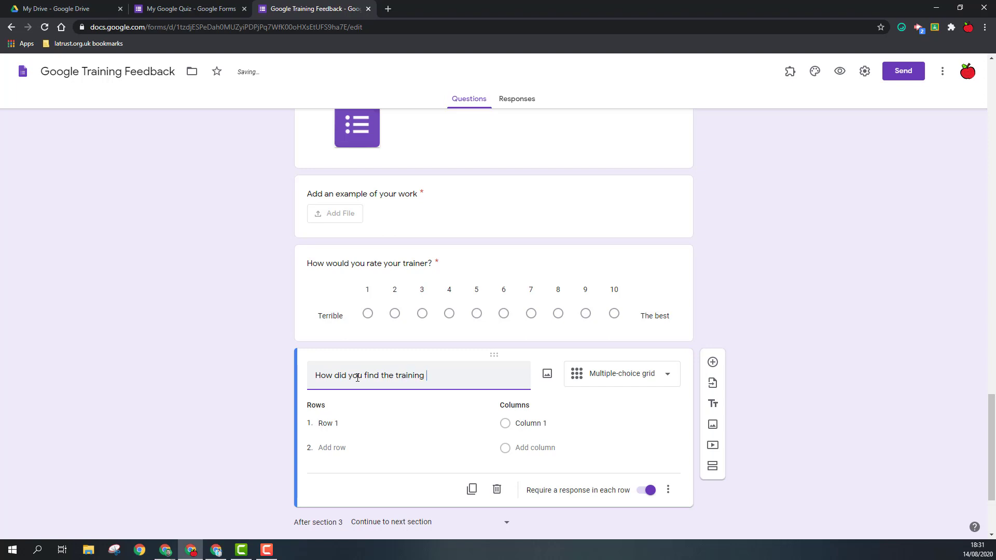
pyautogui.write('for each tool')
# Enter the grid rows Docs, Sheets, Slides and Forms
pyautogui.click(334, 425)
pyautogui.write('Docs')
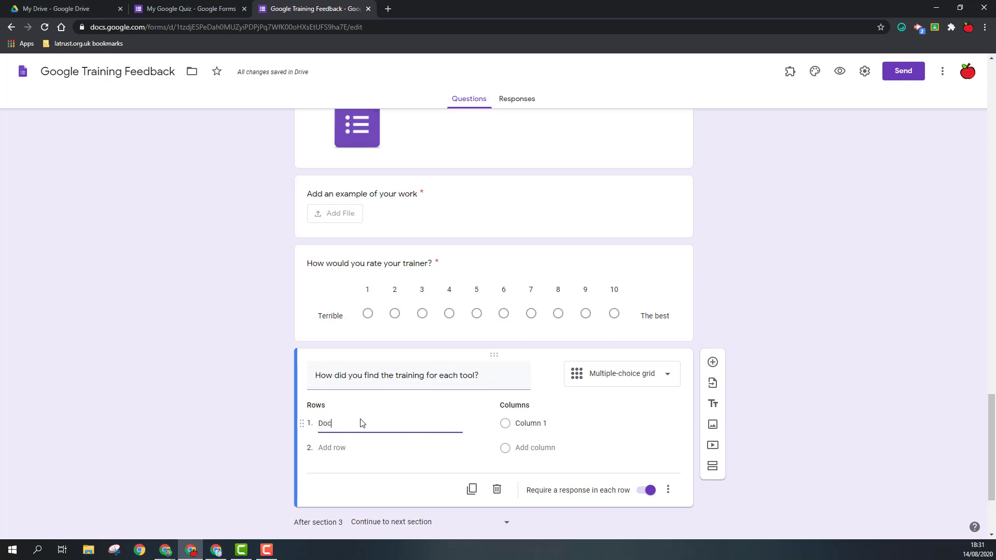
pyautogui.click(332, 447)
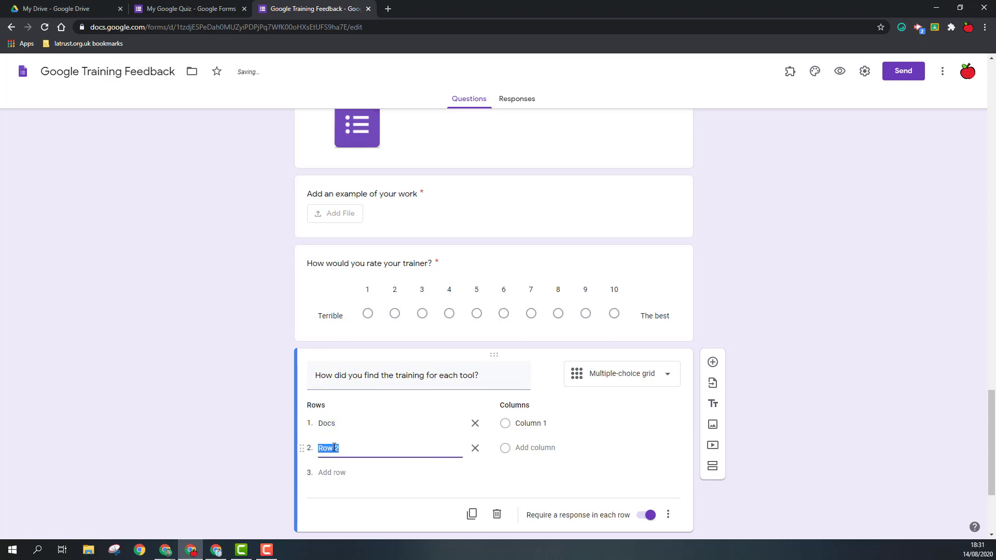
pyautogui.write('Sheets')
pyautogui.click(332, 473)
pyautogui.write('Slides')
pyautogui.press('Return')
pyautogui.write('Forms')
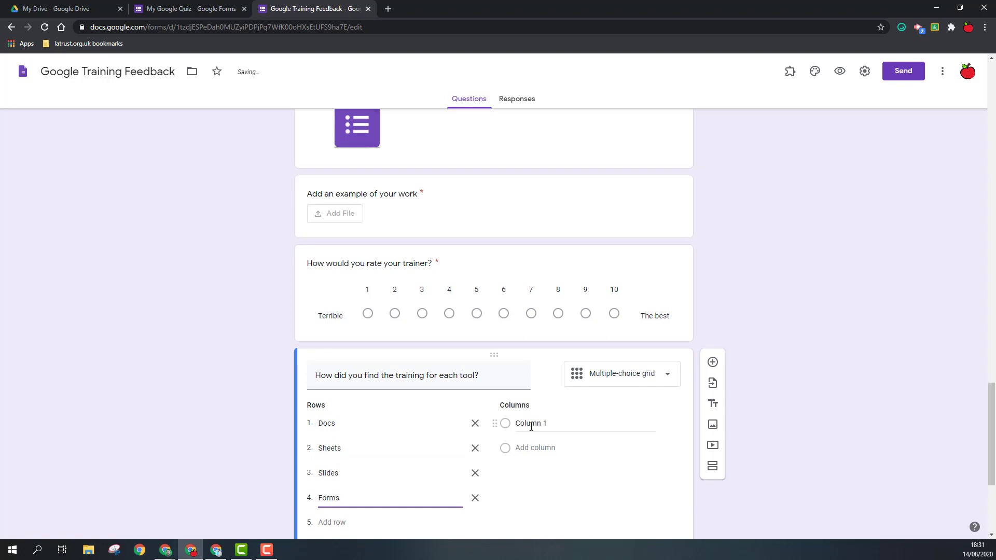
# Enter the grid columns Terrible, Ok and Great
pyautogui.click(531, 427)
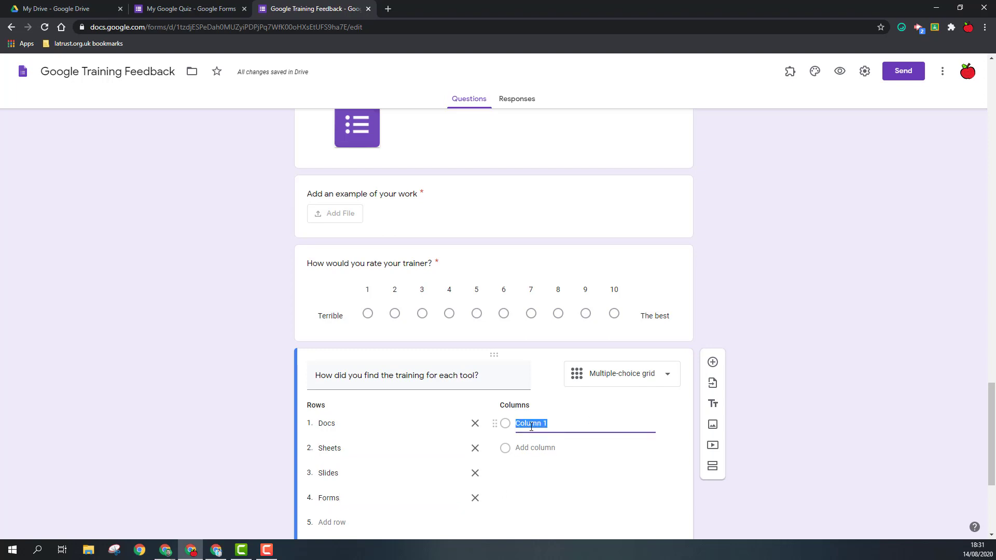
pyautogui.write('Terrible')
pyautogui.press('Return')
pyautogui.write('Ok')
pyautogui.click(544, 471)
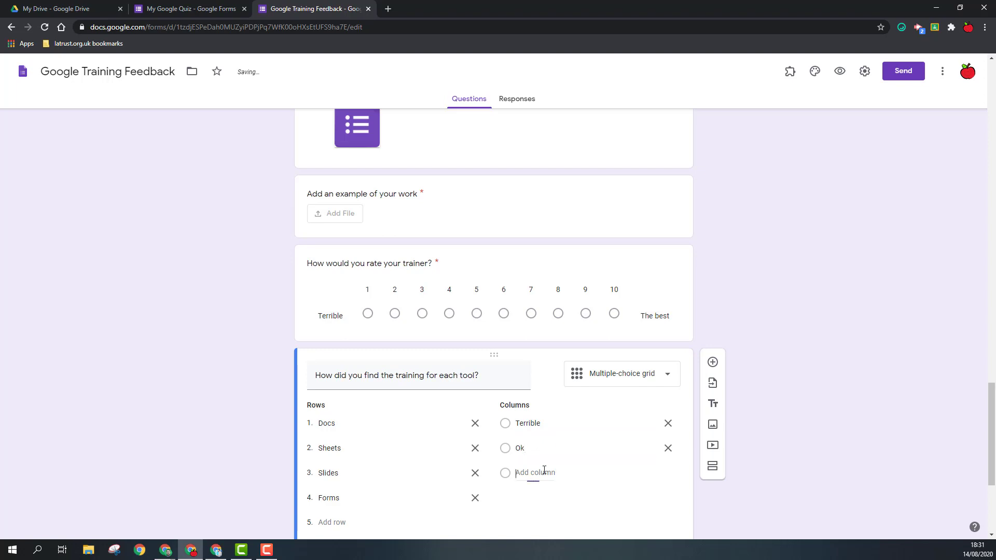
pyautogui.write('Great')
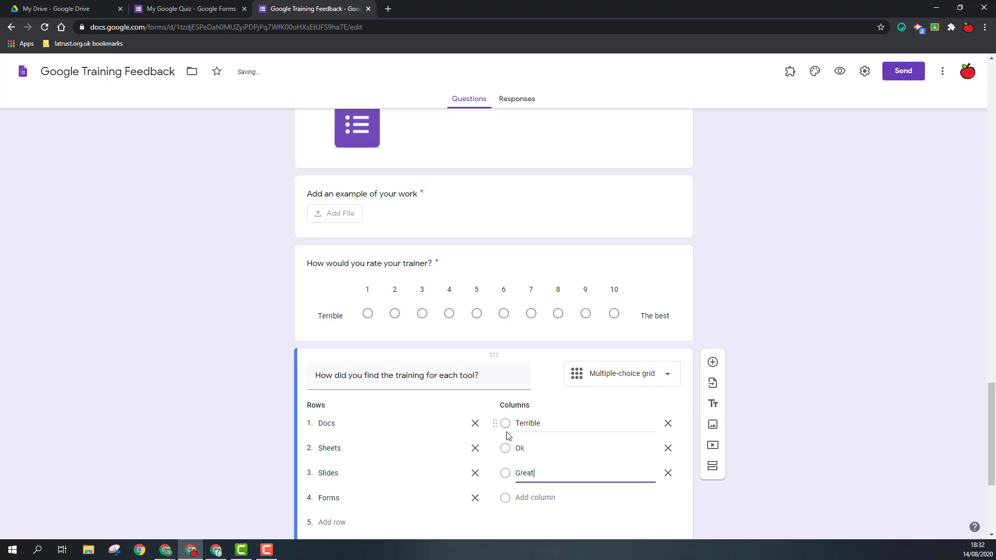
pyautogui.scroll(-2, 472, 469)
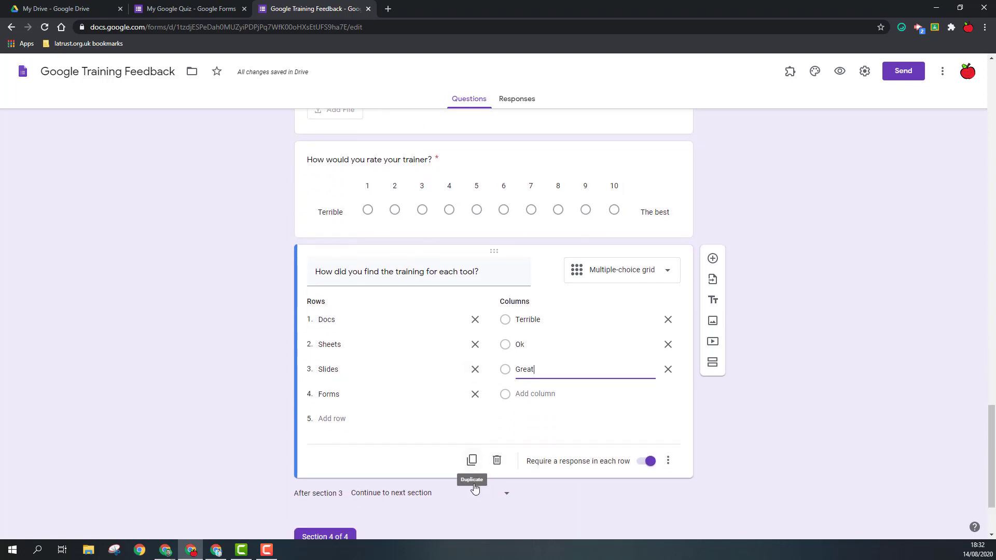
pyautogui.scroll(-2, 473, 490)
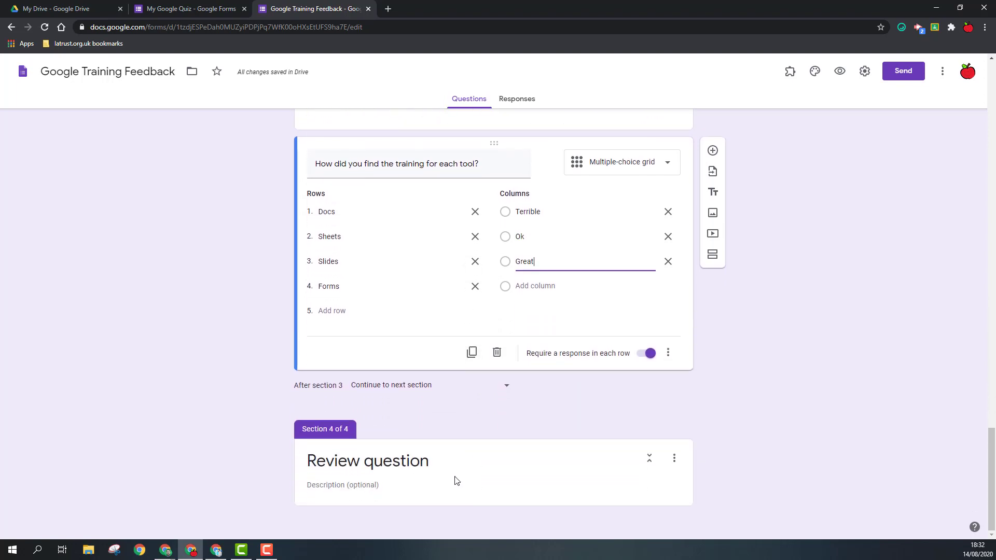
pyautogui.click(412, 488)
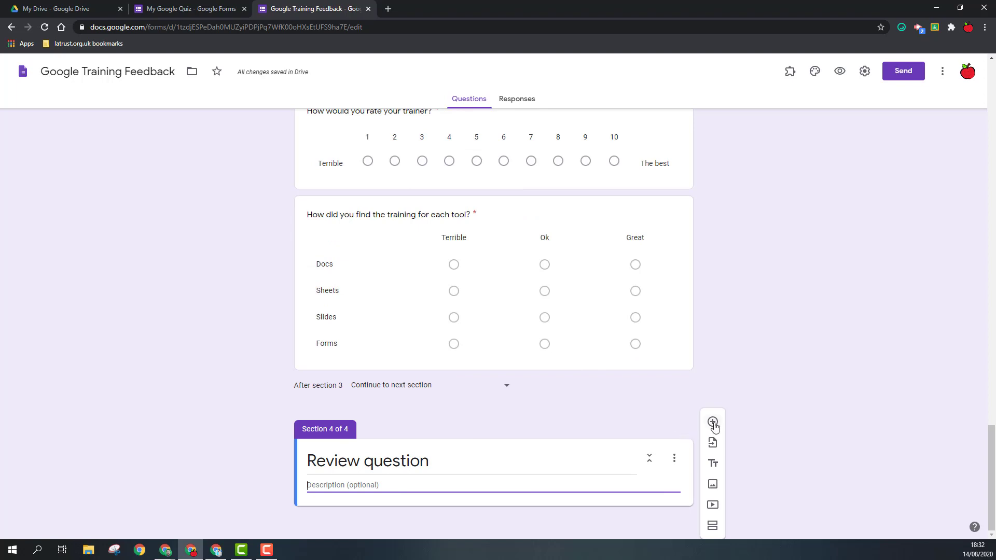
# Add a tick box grid question titled 'Which tools does what?' in the Review question section
pyautogui.click(712, 421)
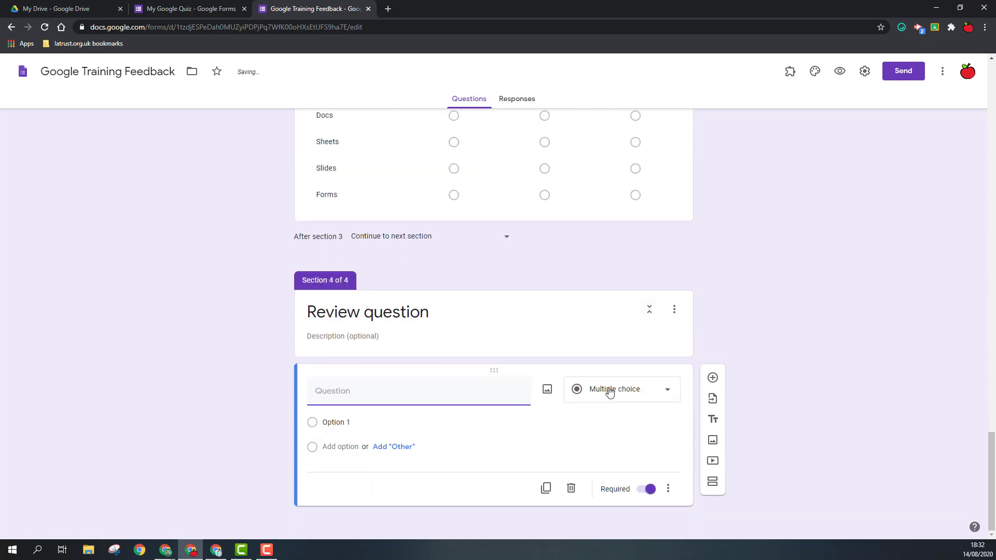
pyautogui.click(610, 390)
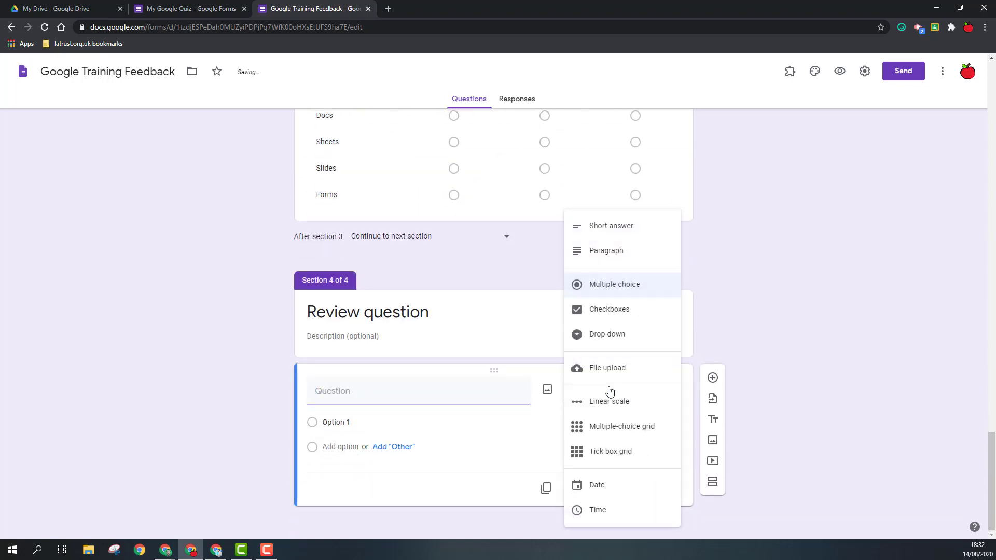
pyautogui.click(621, 459)
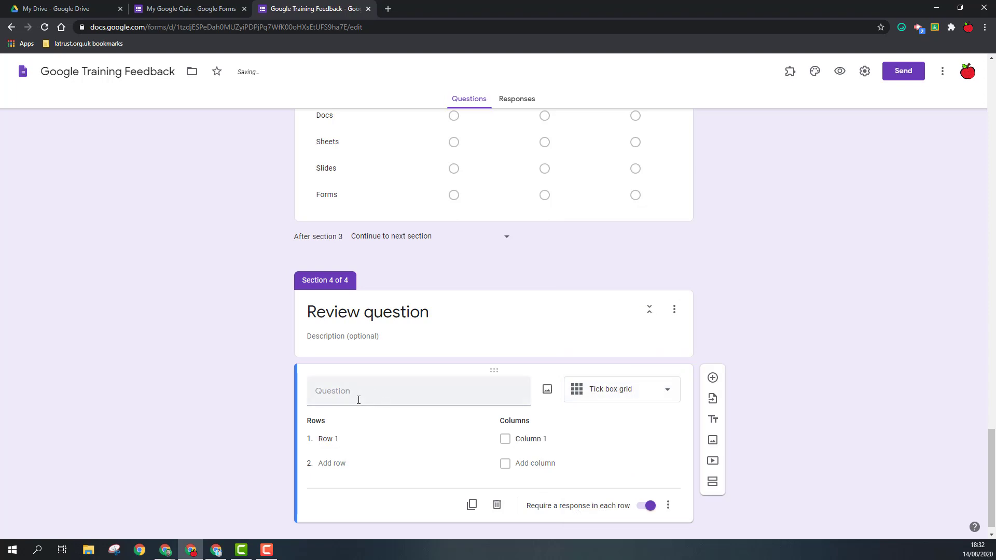
pyautogui.scroll(2, 371, 238)
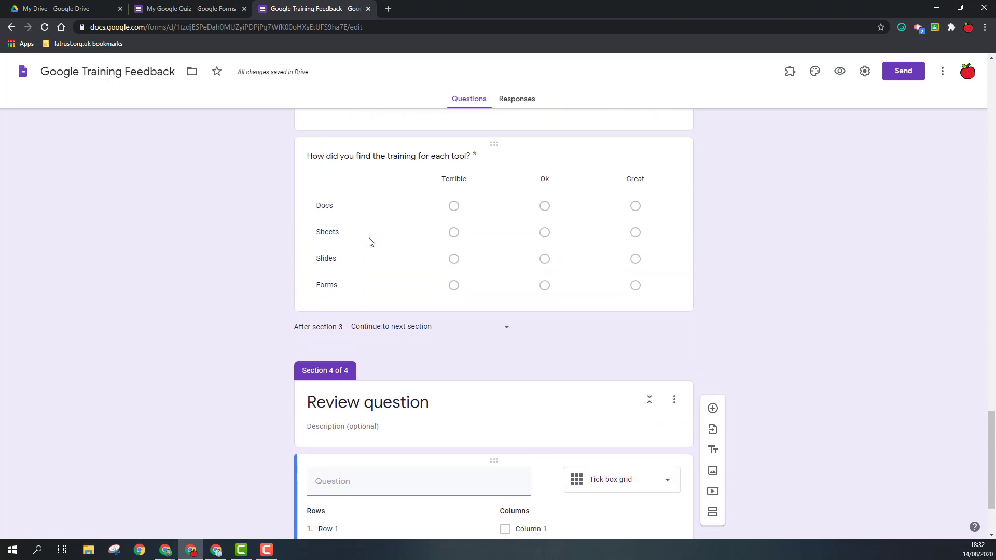
pyautogui.scroll(-2, 369, 373)
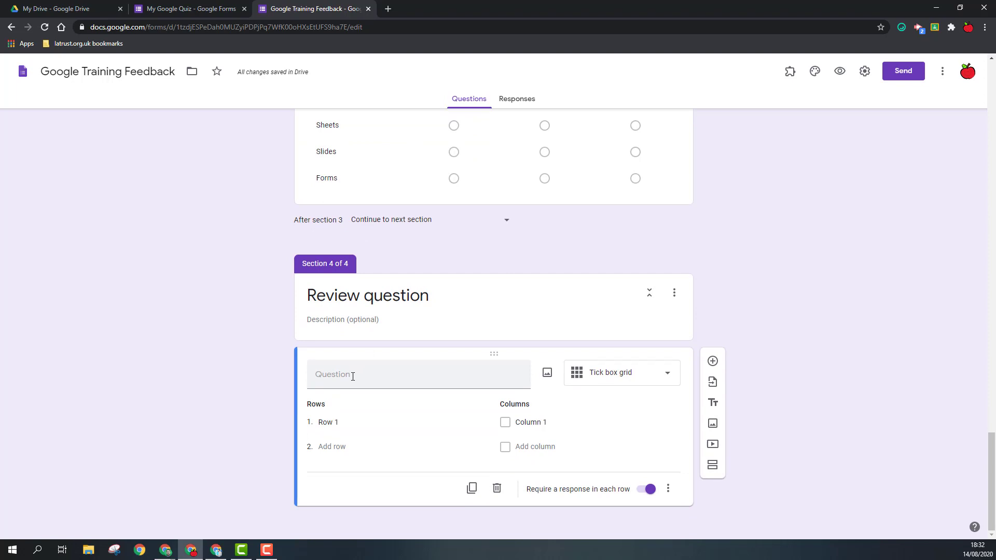
pyautogui.click(353, 376)
pyautogui.write('Which tools does what?')
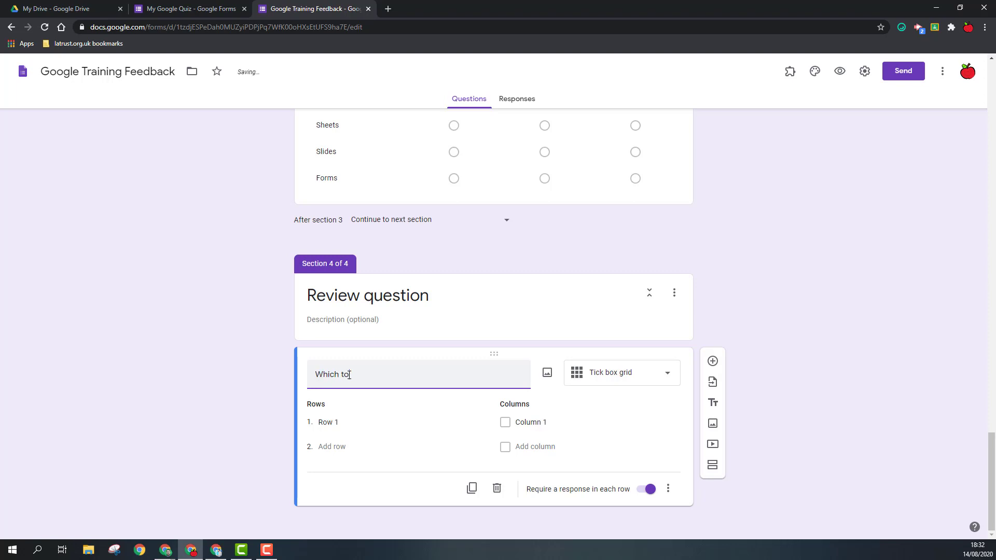
# Enter the grid columns Docs, Sheets and Slides
pyautogui.click(366, 420)
pyautogui.click(531, 421)
pyautogui.write('Docs')
pyautogui.press('Return')
pyautogui.write('Sheets')
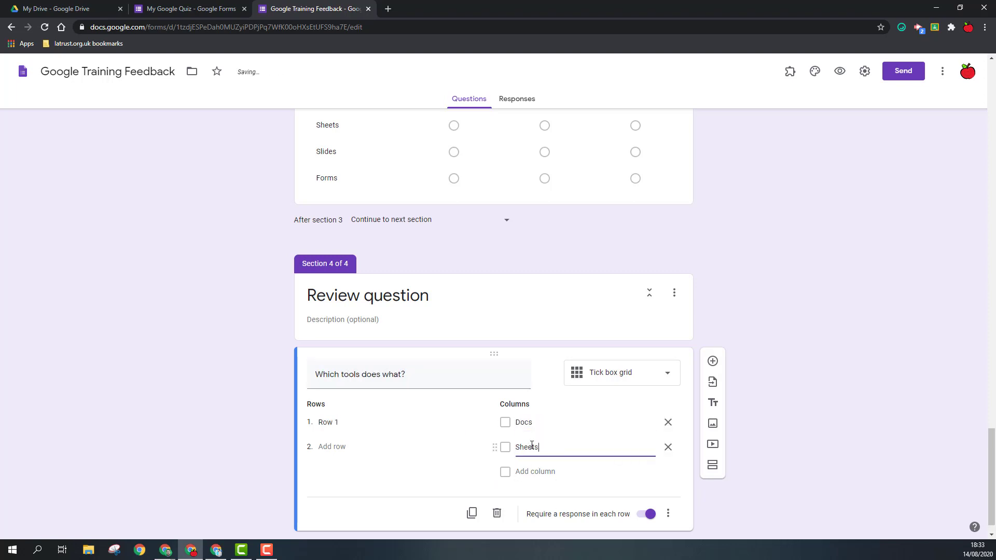
pyautogui.press('Return')
pyautogui.write('Slides')
# Enter the grid rows Voice typing, Embedded videos and Version history
pyautogui.click(329, 422)
pyautogui.write('Voice typing')
pyautogui.press('Return')
pyautogui.write('Embedded videos')
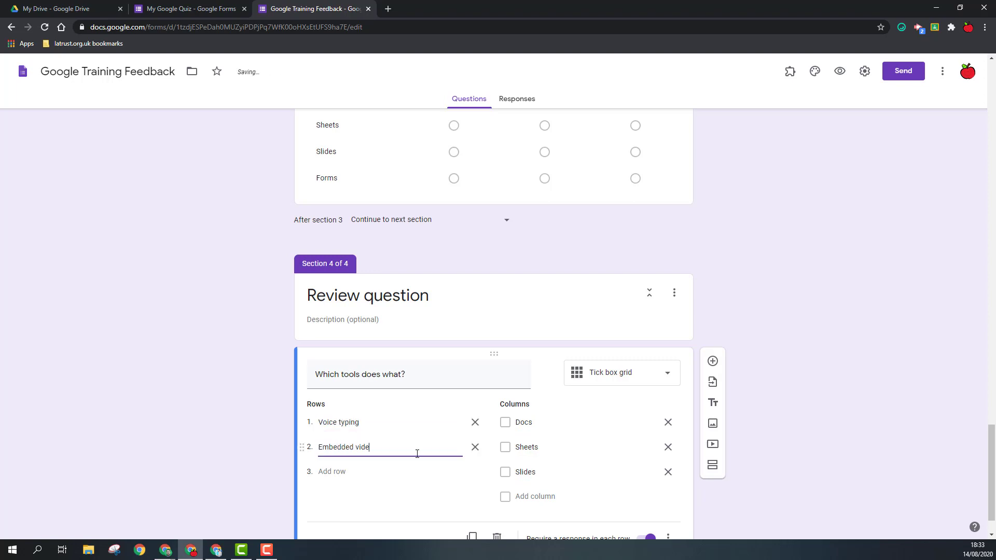
pyautogui.press('Return')
pyautogui.write('Version history')
pyautogui.scroll(-1, 717, 319)
pyautogui.click(713, 312)
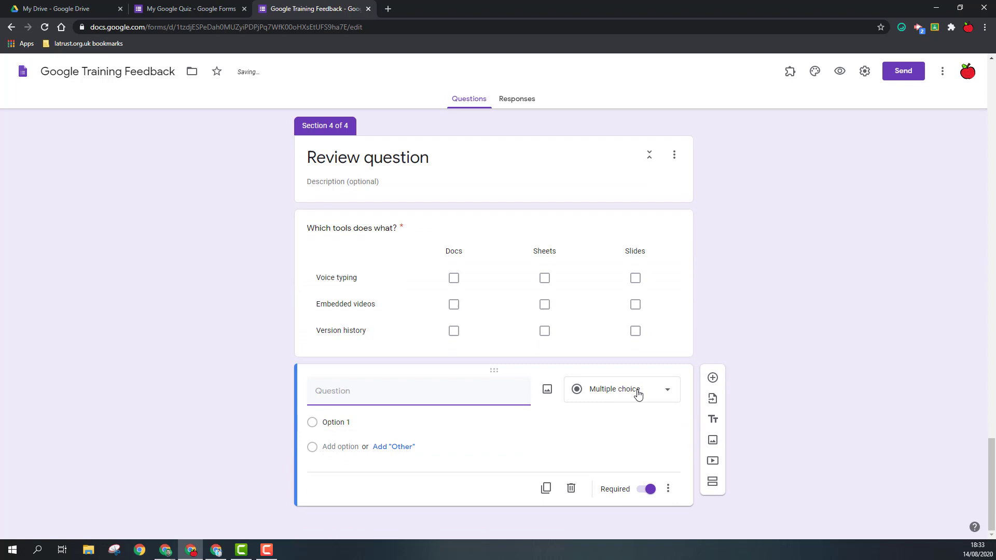
# Add a Date question titled 'On what date did you attend the training?' below the tick box grid
pyautogui.click(638, 394)
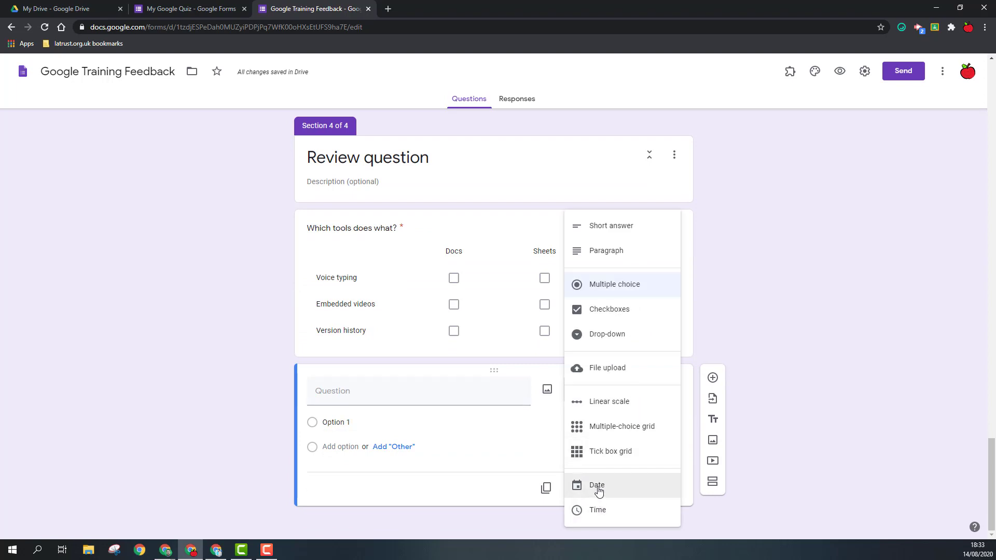
pyautogui.click(598, 490)
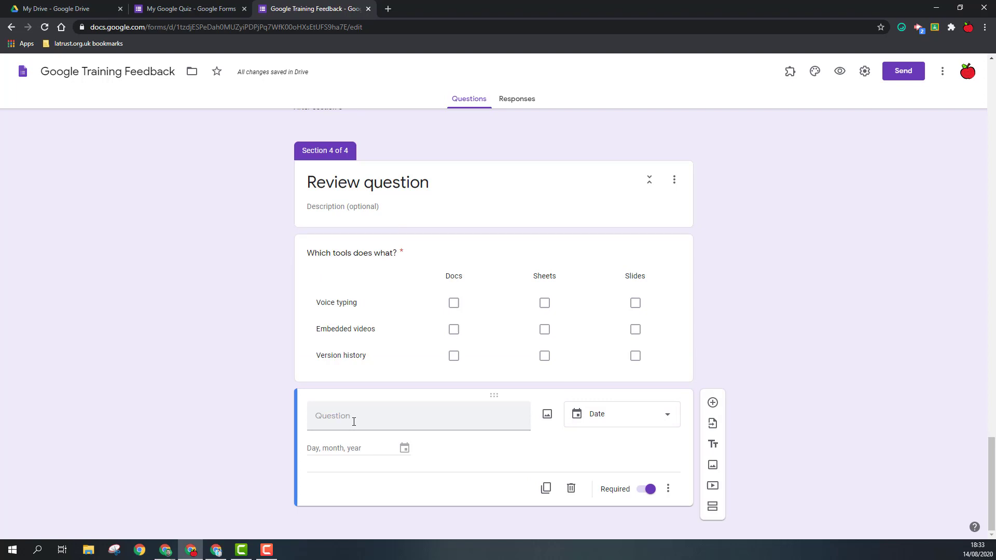
pyautogui.click(343, 420)
pyautogui.write('On what d')
pyautogui.press('BackSpace')
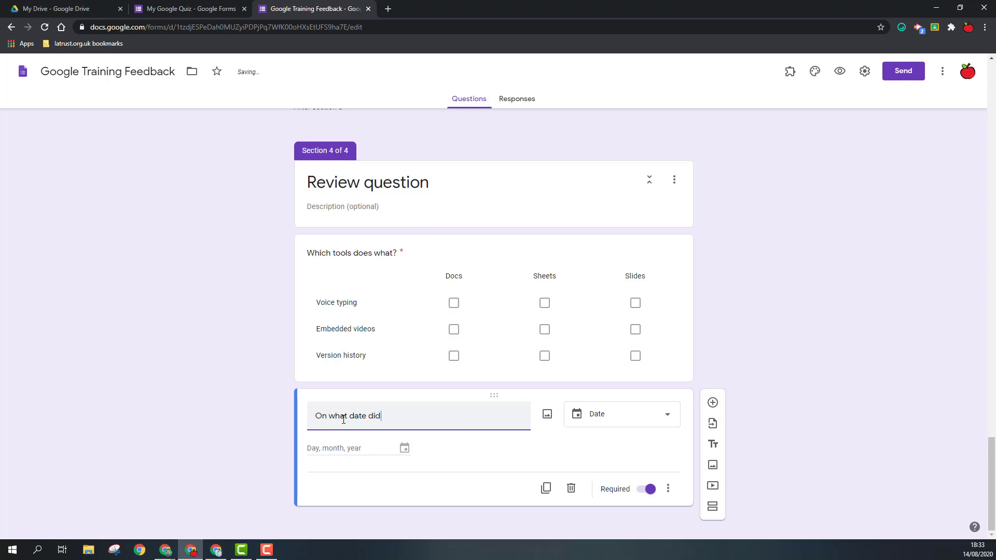
pyautogui.write('you attend the training?')
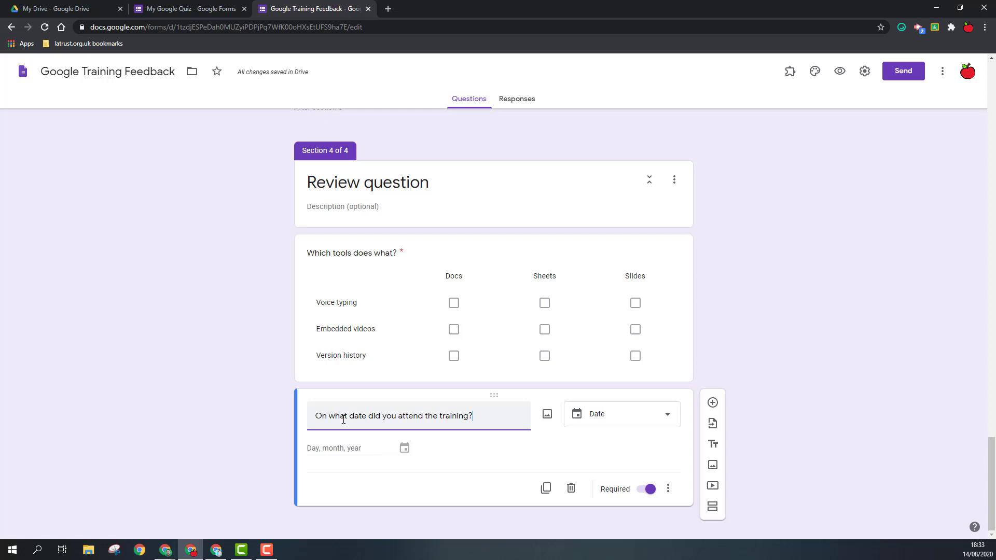
pyautogui.click(764, 412)
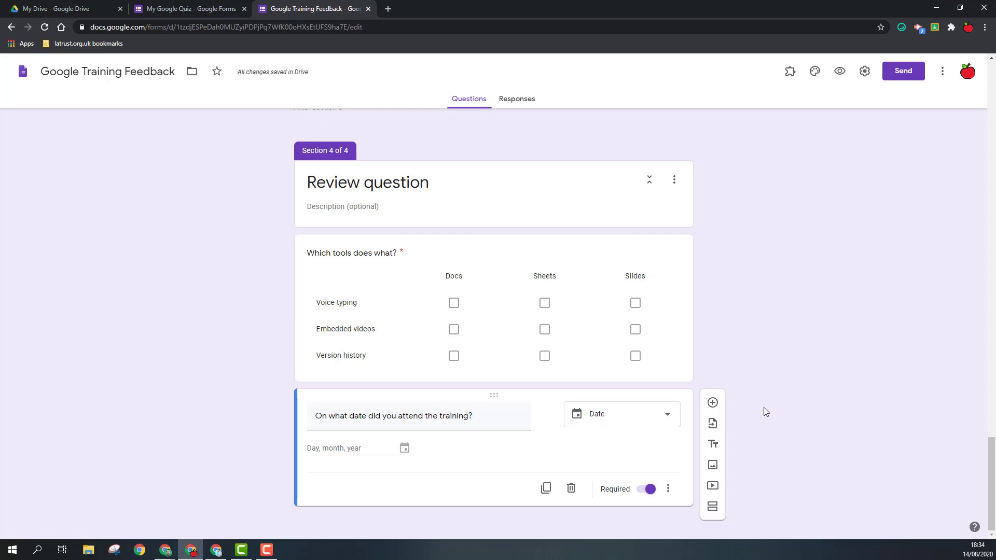
# Preview the form as a respondent and enter a name on the Basic Info page
pyautogui.click(840, 75)
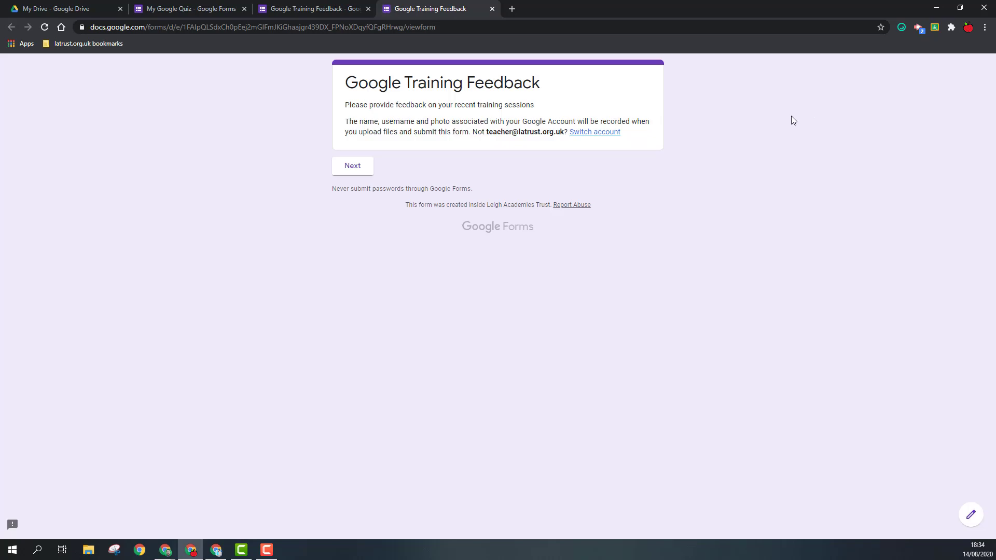
pyautogui.click(359, 167)
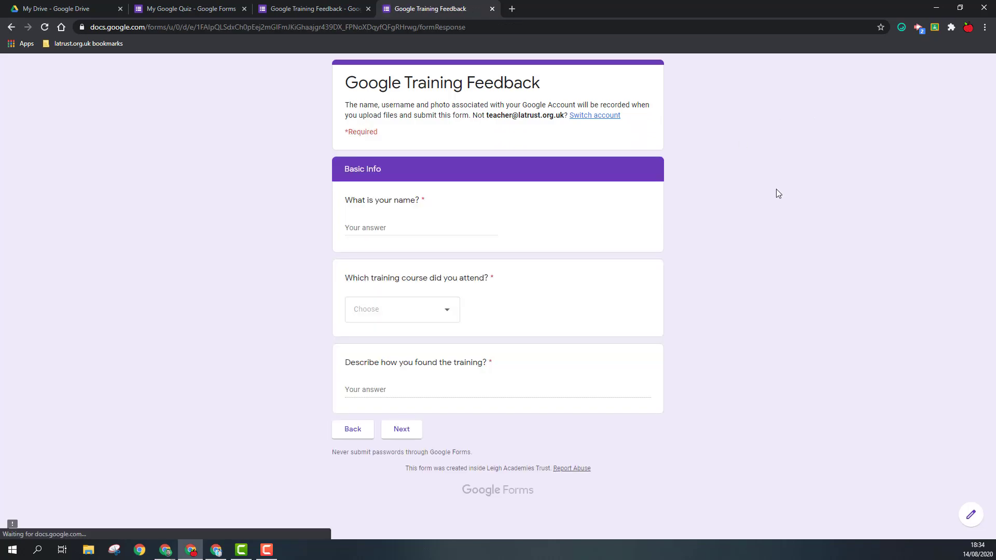
pyautogui.click(404, 230)
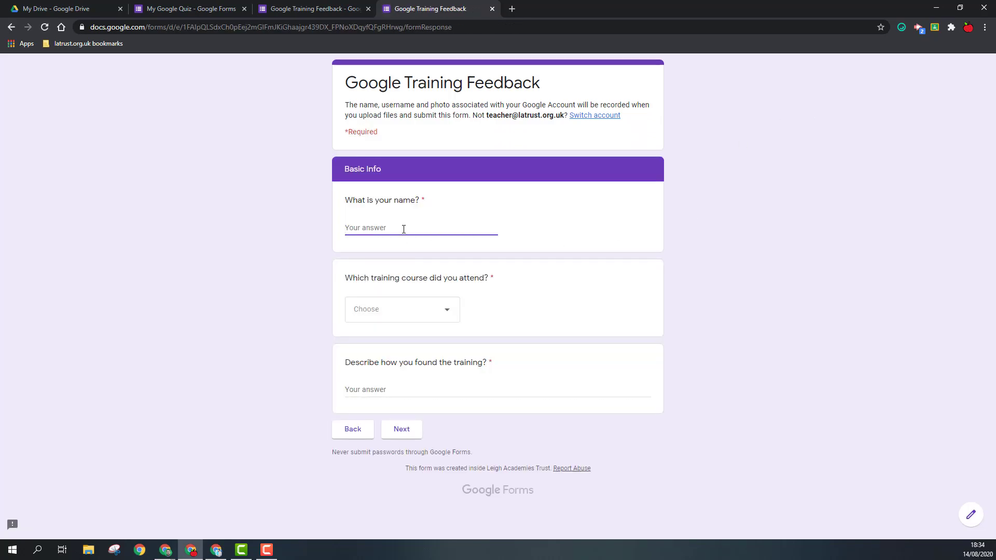
pyautogui.write('Daniel')
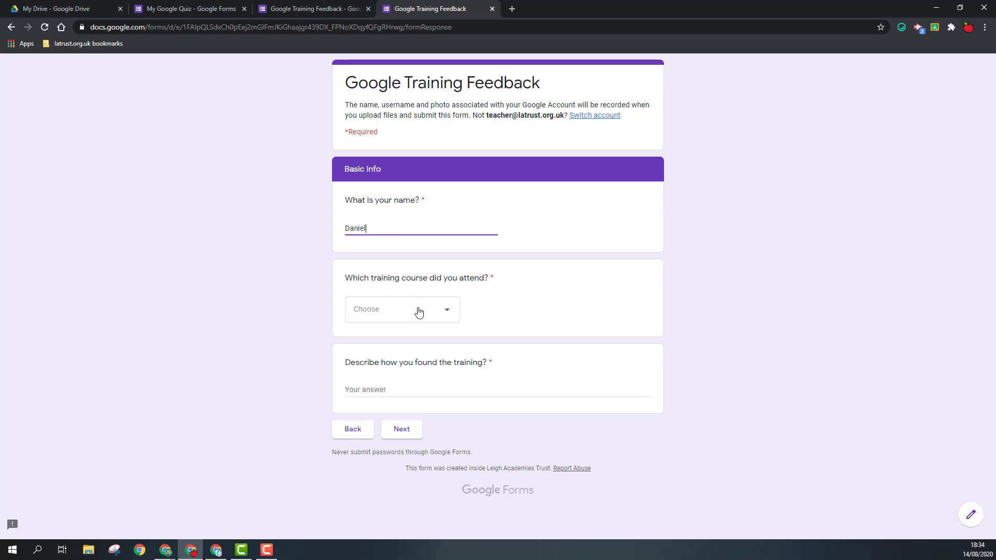
# Choose Google for beginners as the course, describe enjoying the training's variety, and continue
pyautogui.click(419, 311)
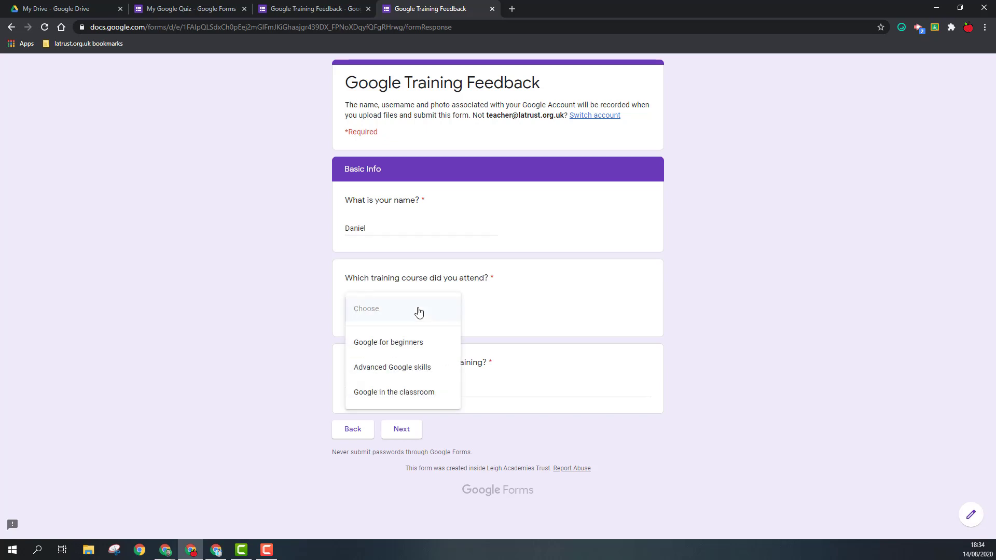
pyautogui.click(400, 348)
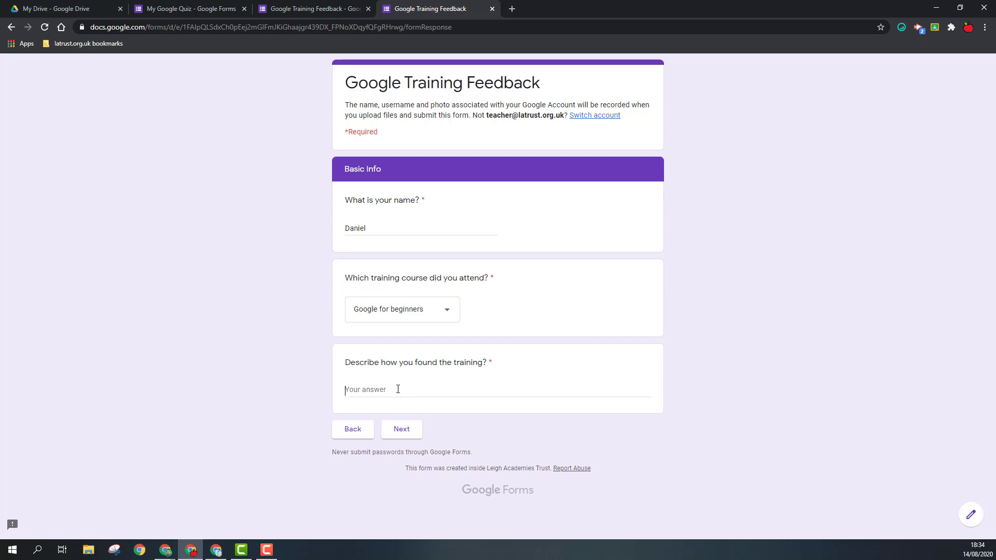
pyautogui.click(398, 389)
pyautogui.write('I f')
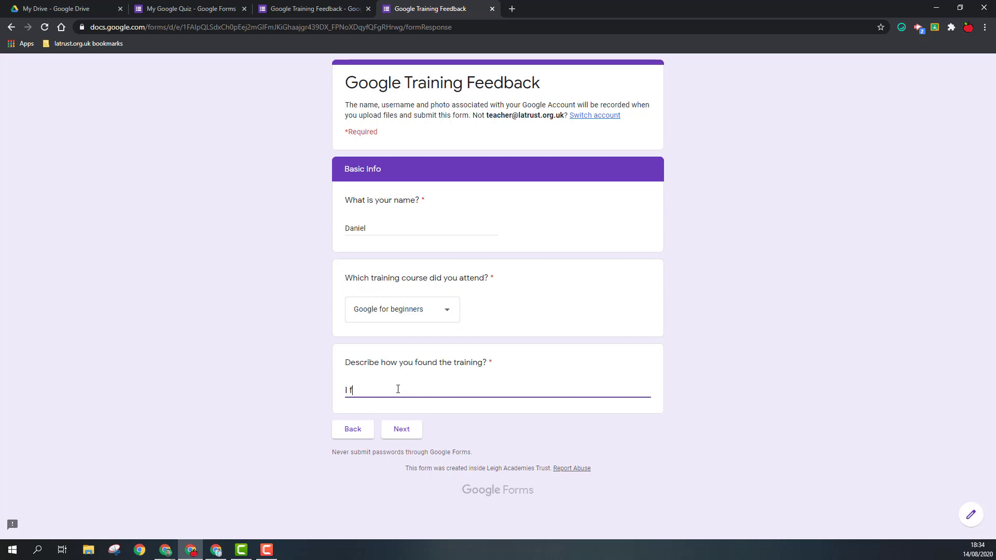
pyautogui.write('ound it great ')
pyautogui.write('I really enjoyt the var')
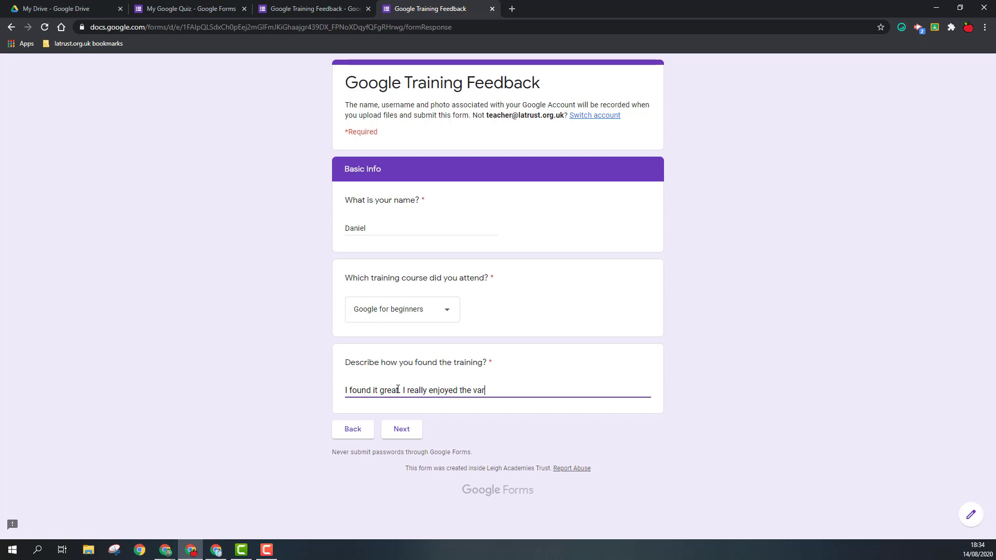
pyautogui.write(' the variety.')
pyautogui.click(417, 430)
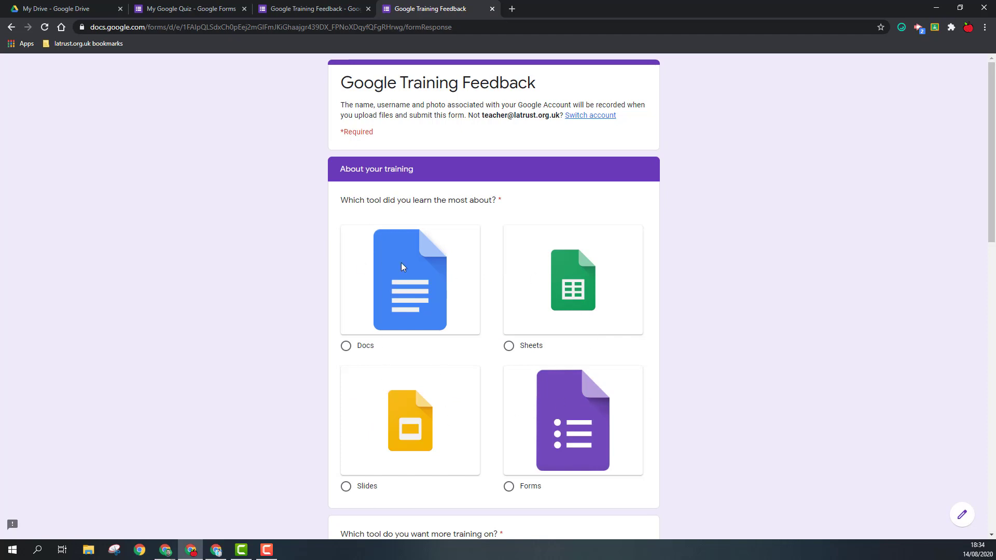
# Pick Sheets as the tool learned most and request more training on Slides and Forms
pyautogui.click(508, 346)
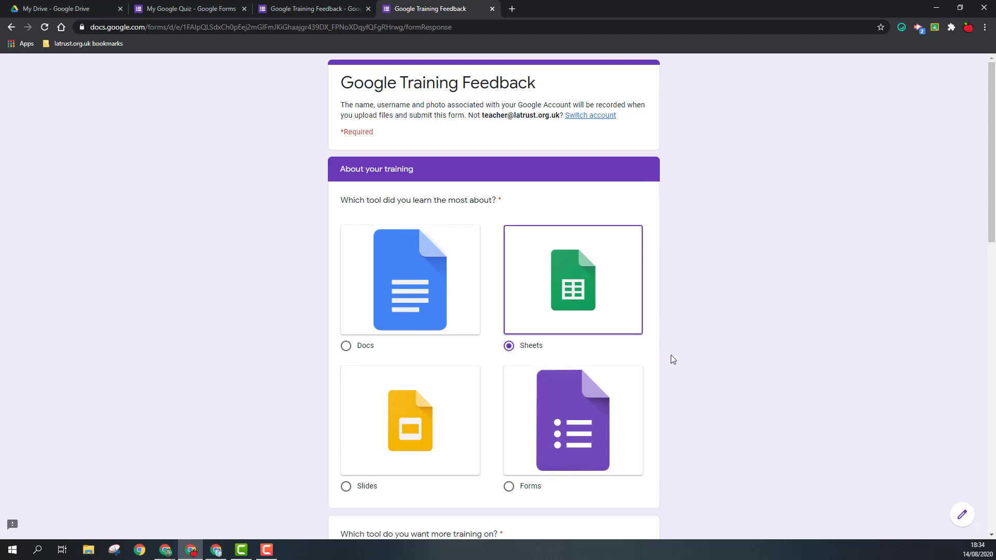
pyautogui.scroll(-3, 671, 358)
pyautogui.scroll(-3, 666, 359)
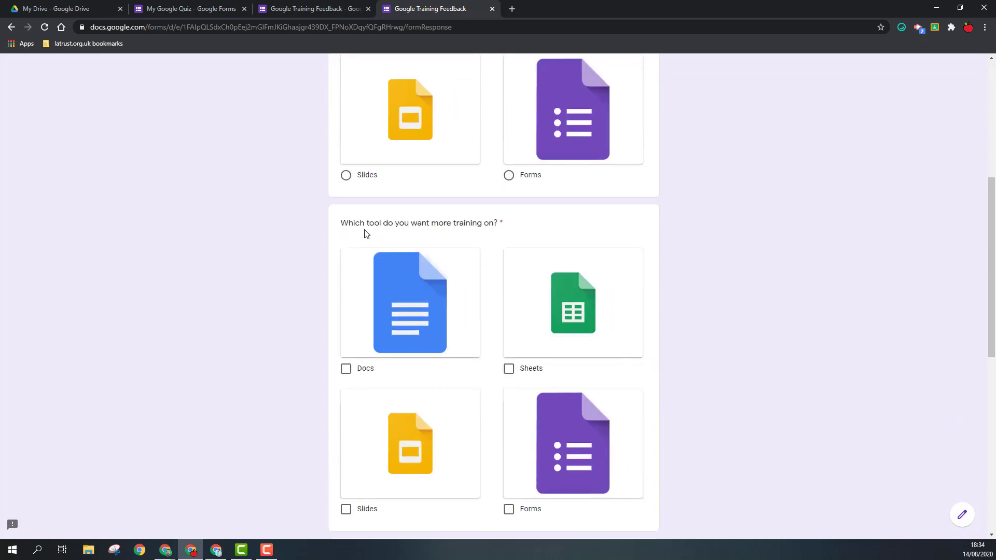
pyautogui.scroll(-2, 485, 237)
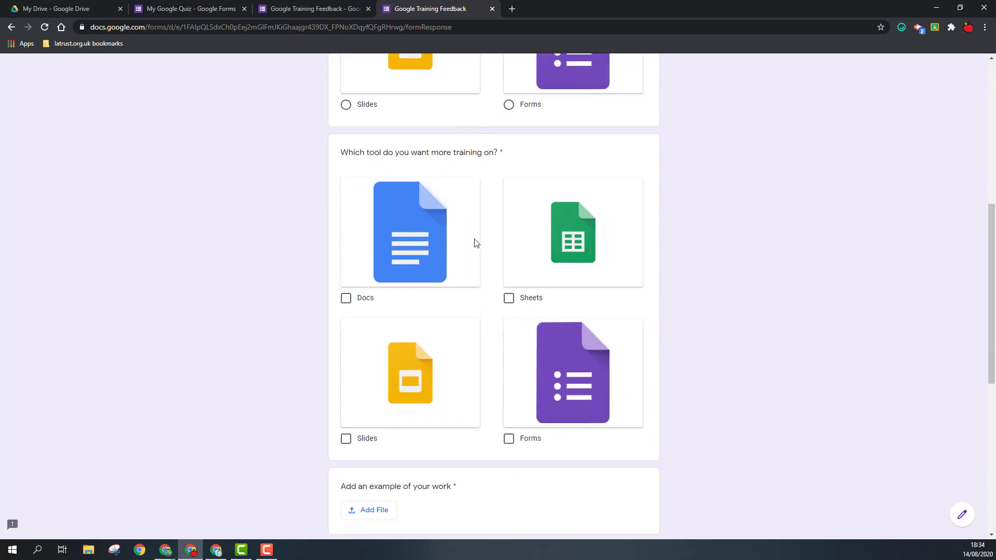
pyautogui.click(346, 405)
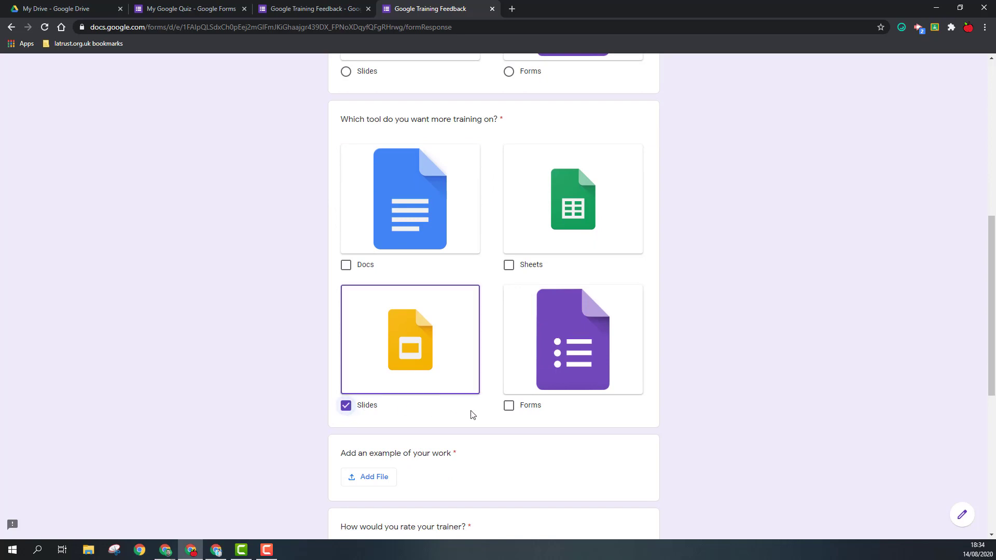
pyautogui.click(508, 407)
pyautogui.scroll(-4, 759, 380)
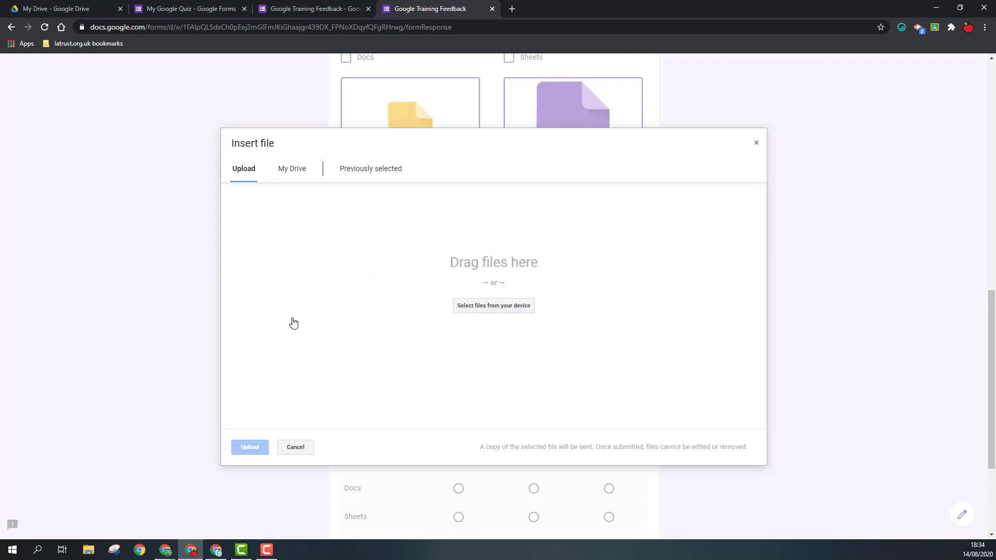
# Attach Untitled document from My Drive as the work example and rate the trainer 9
pyautogui.click(287, 172)
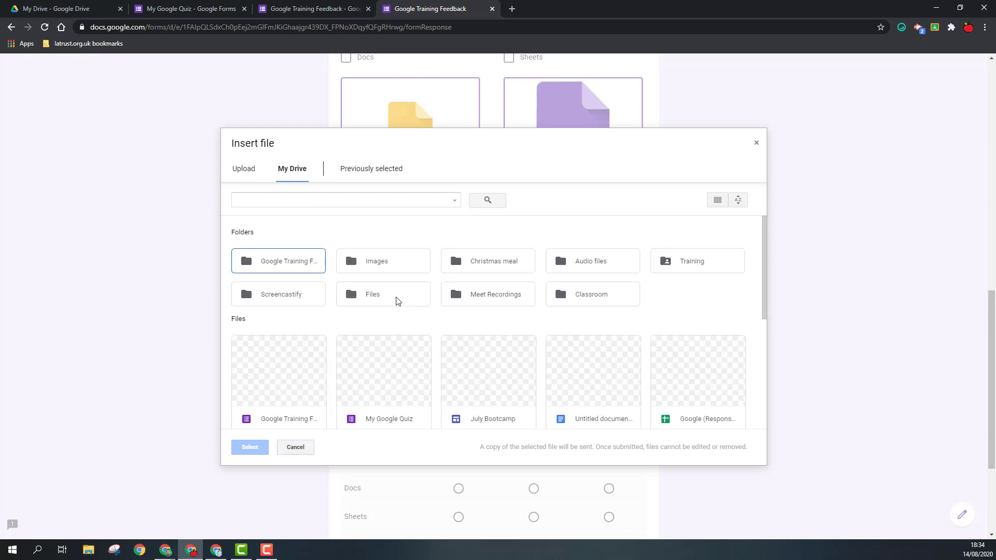
pyautogui.click(594, 379)
pyautogui.click(249, 447)
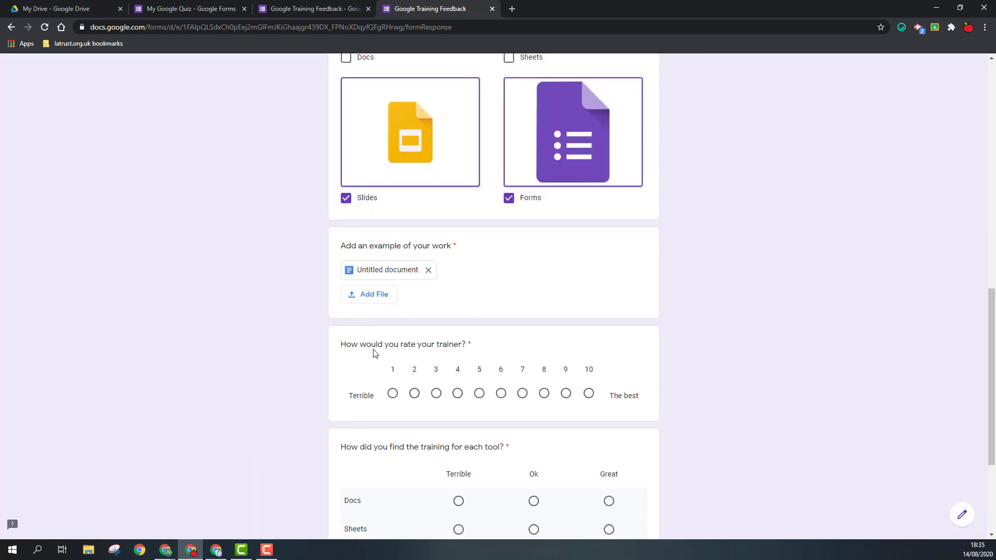
pyautogui.click(565, 394)
# Rate the Docs training Ok, Sheets Great and Forms Terrible, then continue
pyautogui.scroll(-2, 727, 414)
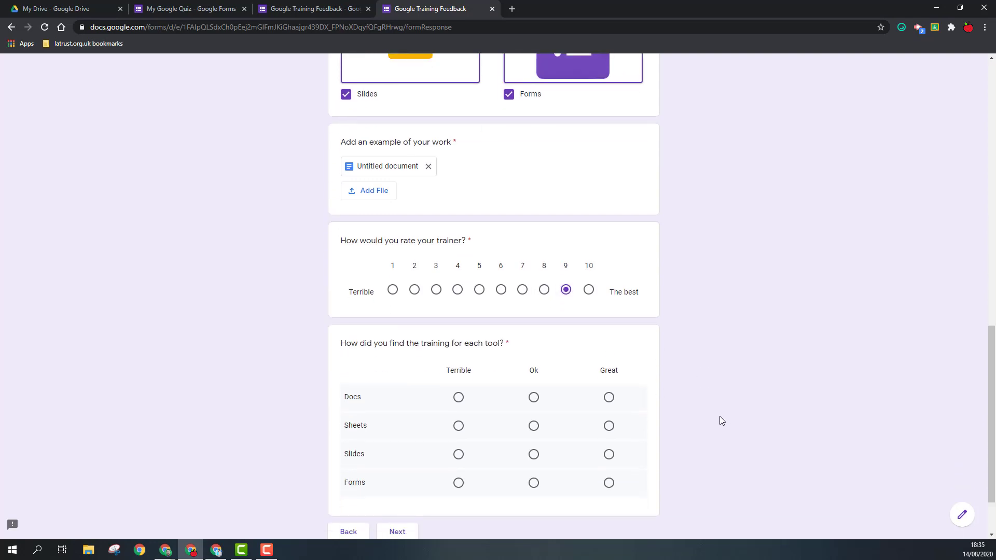
pyautogui.scroll(-1, 716, 418)
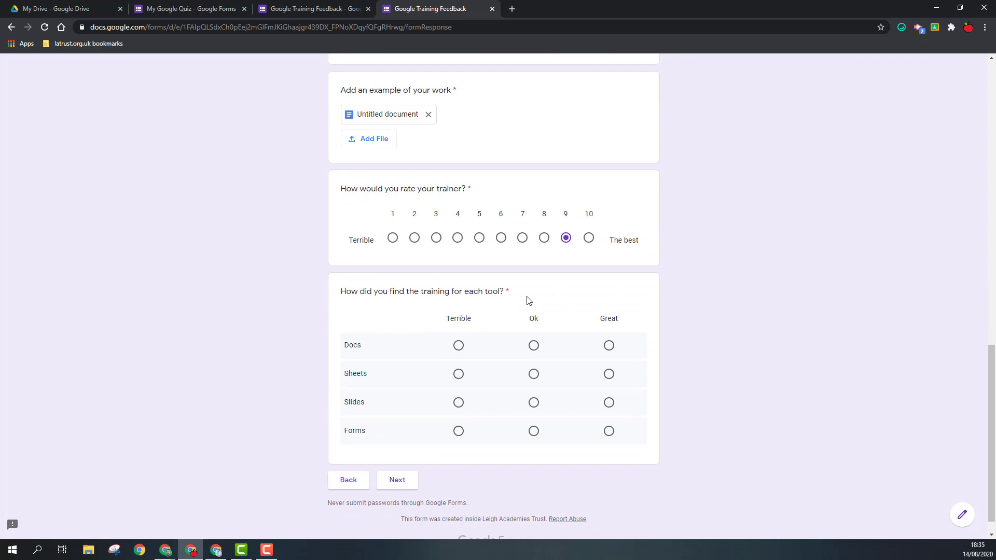
pyautogui.click(534, 347)
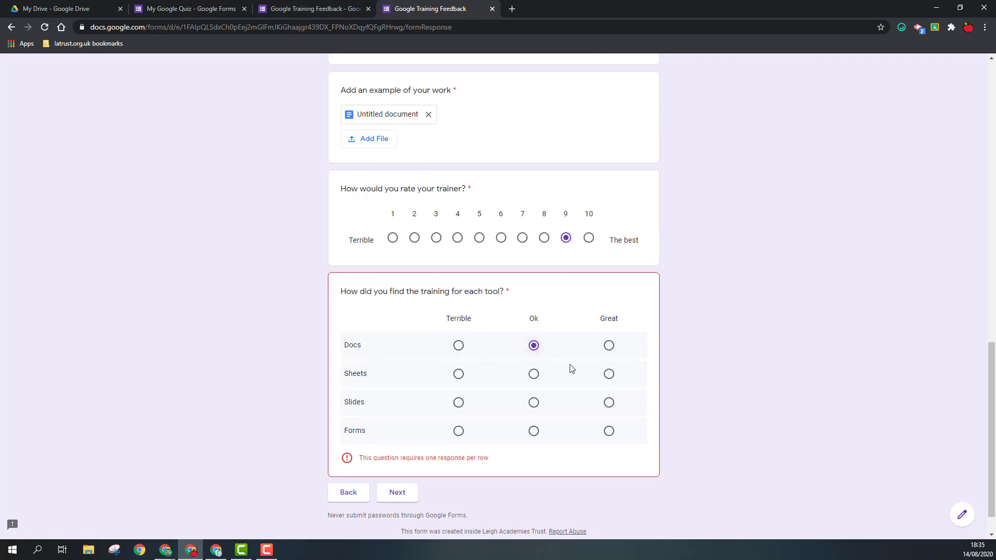
pyautogui.click(610, 375)
pyautogui.click(458, 433)
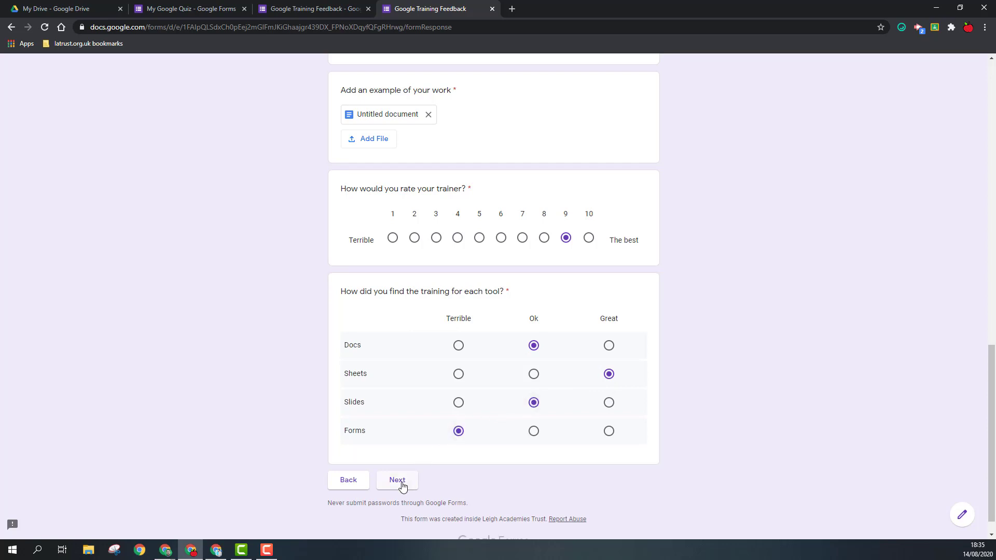
pyautogui.click(401, 484)
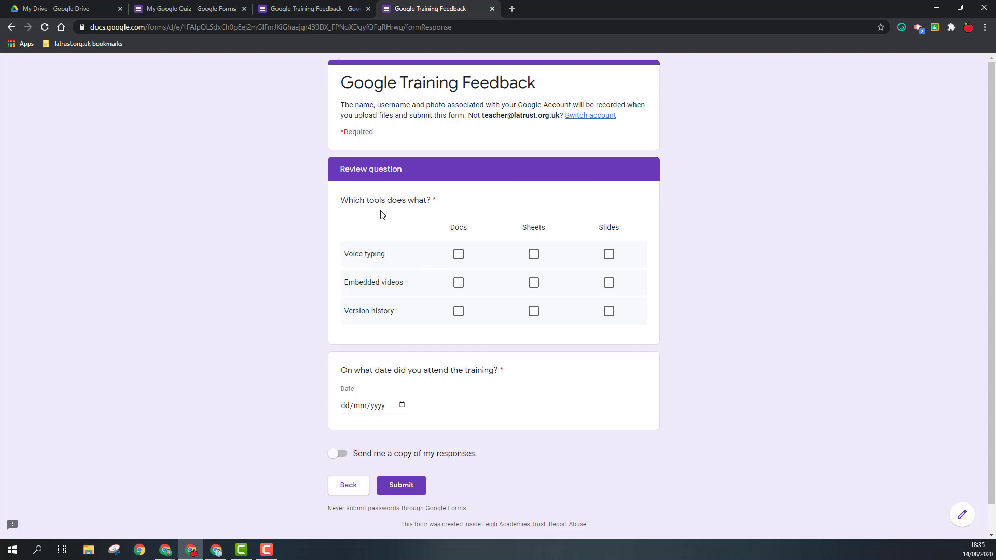
# Tick Voice typing for Docs and Slides, Embedded videos for Slides, Version history for Docs, Sheets, Slides
pyautogui.click(458, 255)
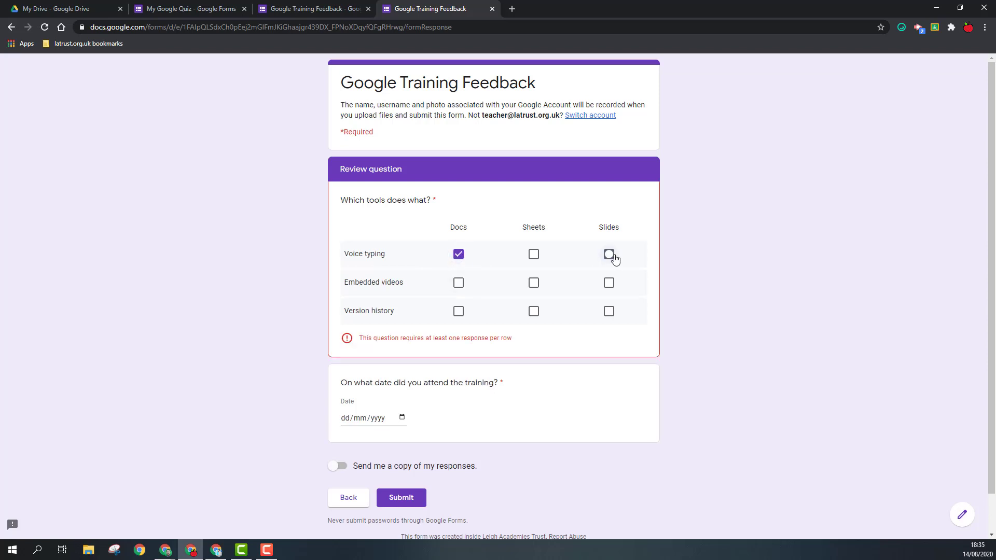
pyautogui.click(611, 256)
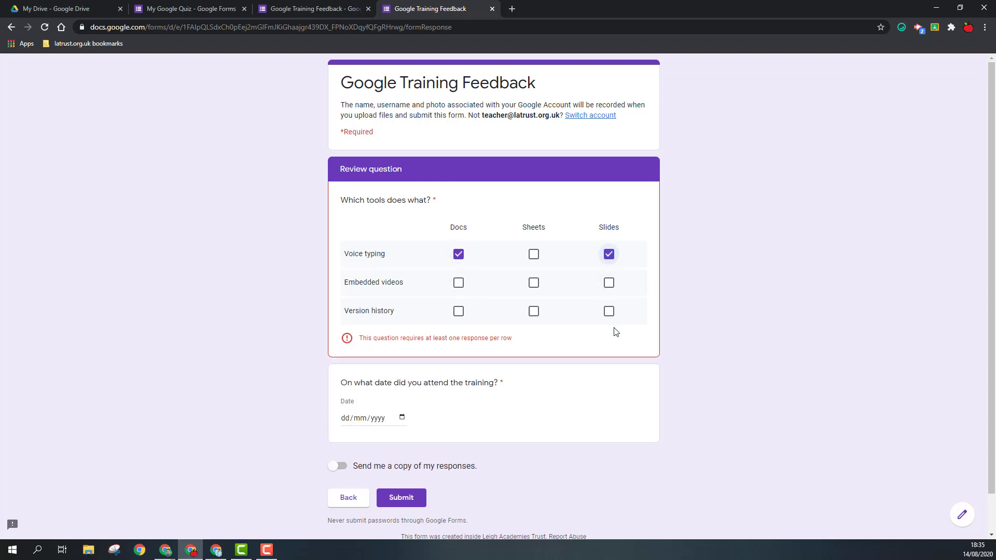
pyautogui.click(610, 285)
pyautogui.click(462, 312)
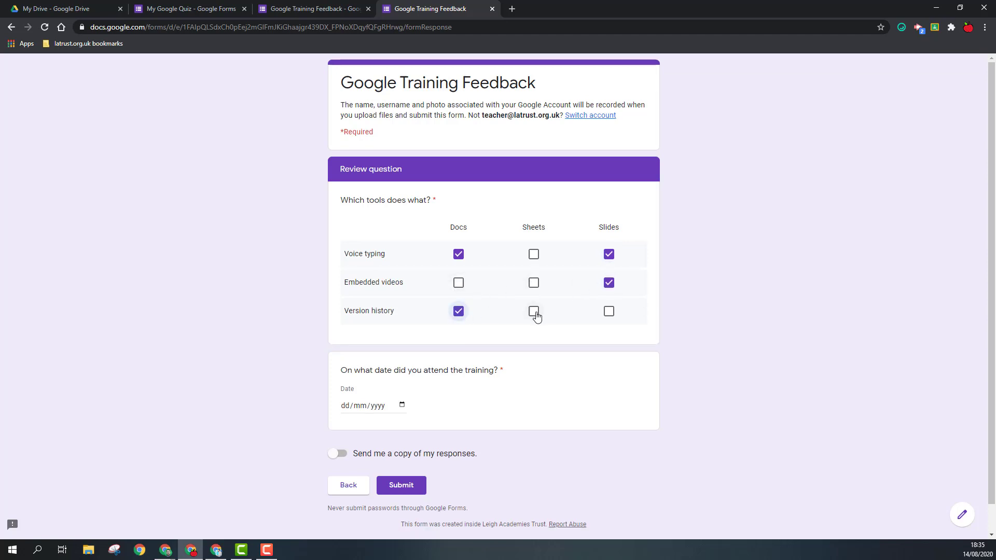
pyautogui.click(535, 312)
pyautogui.click(609, 312)
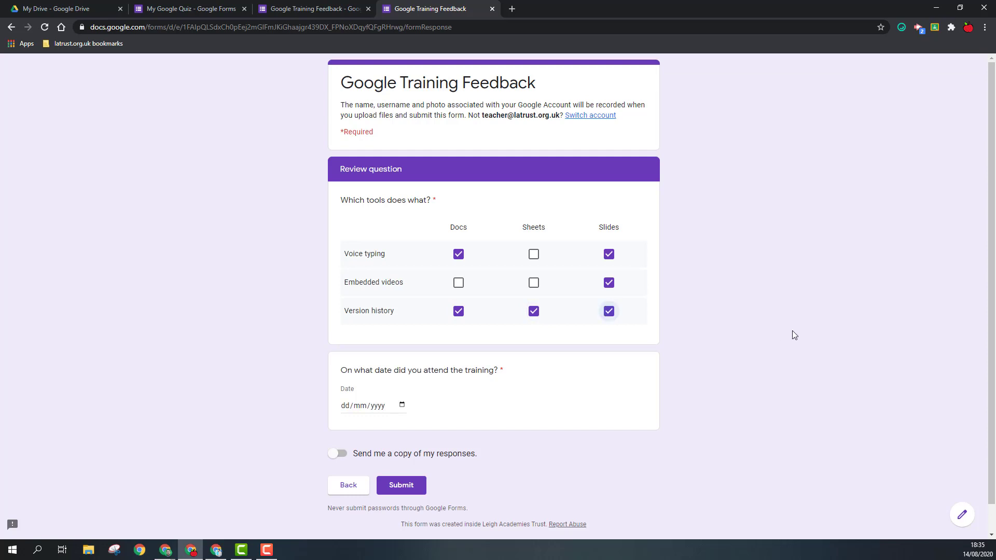
# Set the training date to 14/08/2020 and submit the response
pyautogui.click(403, 406)
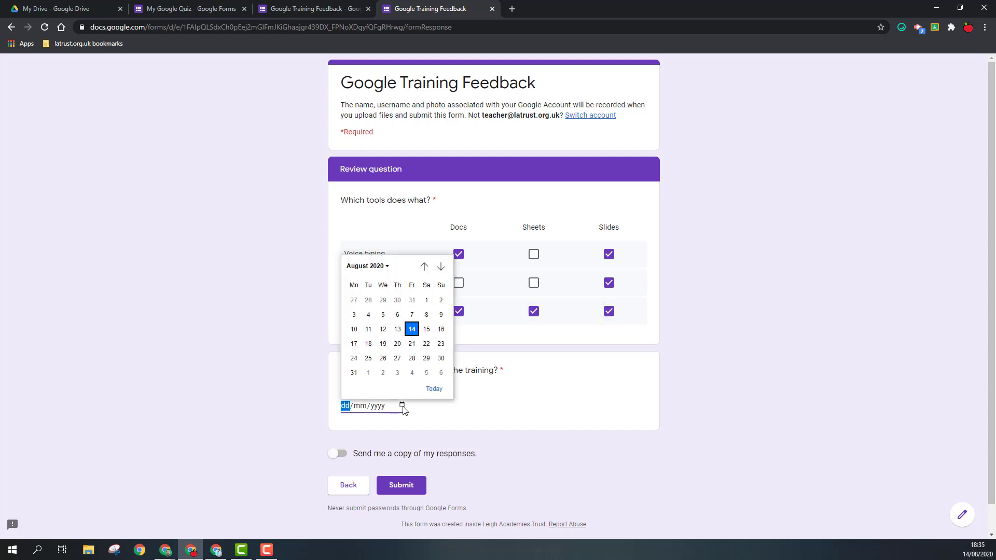
pyautogui.click(412, 330)
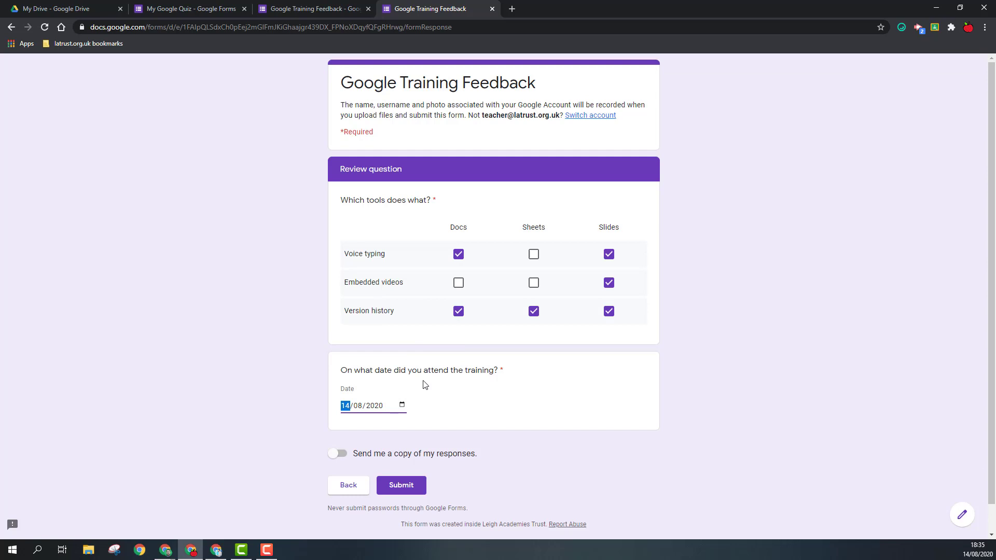
pyautogui.click(519, 412)
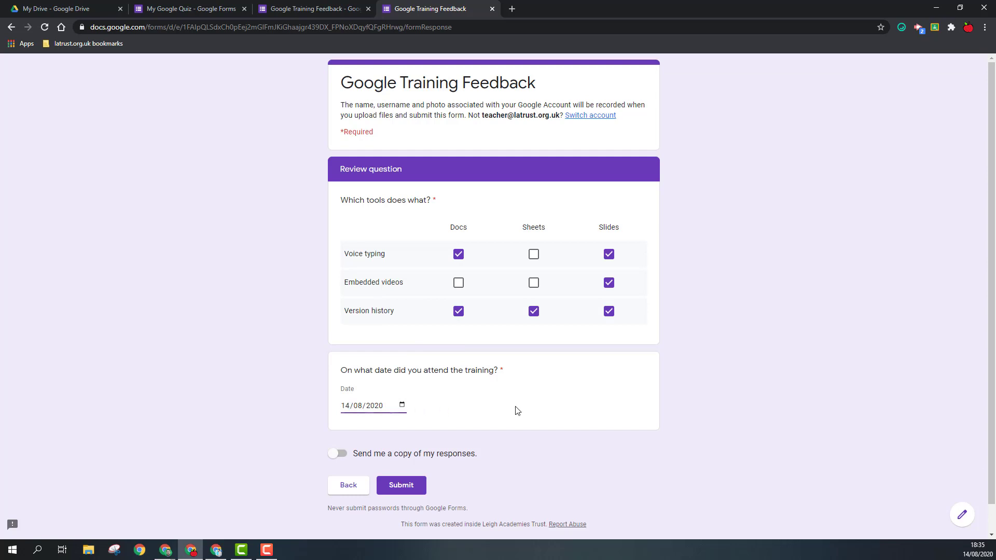
pyautogui.click(408, 487)
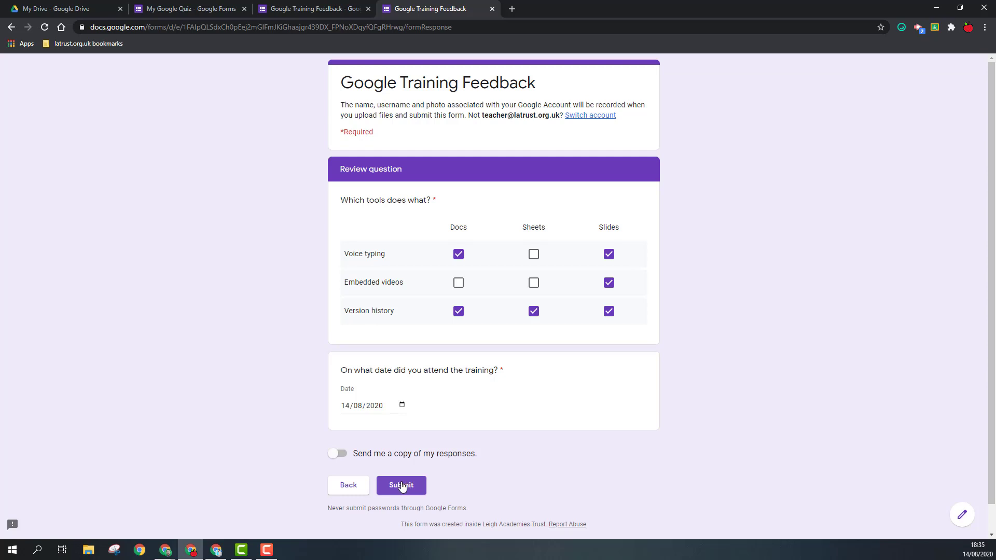
pyautogui.click(400, 488)
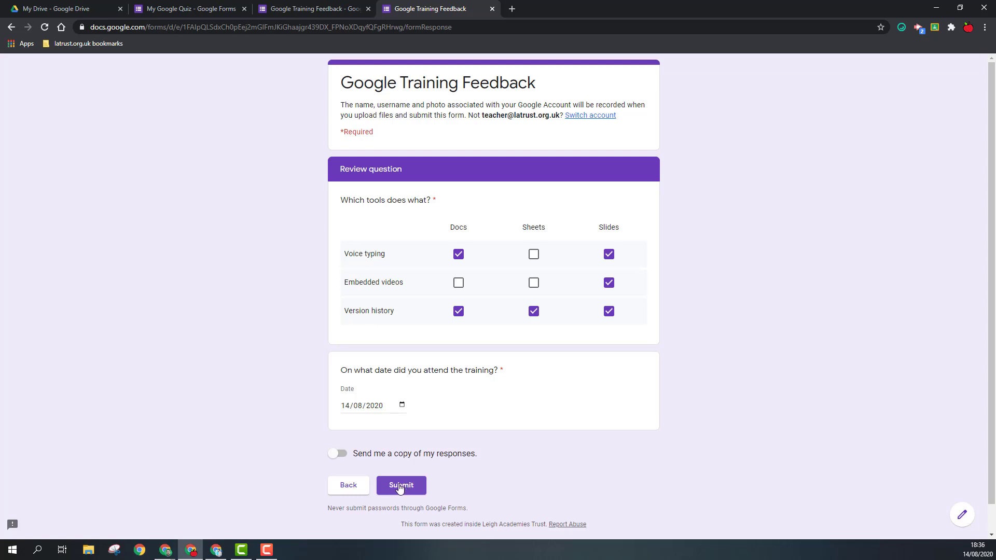